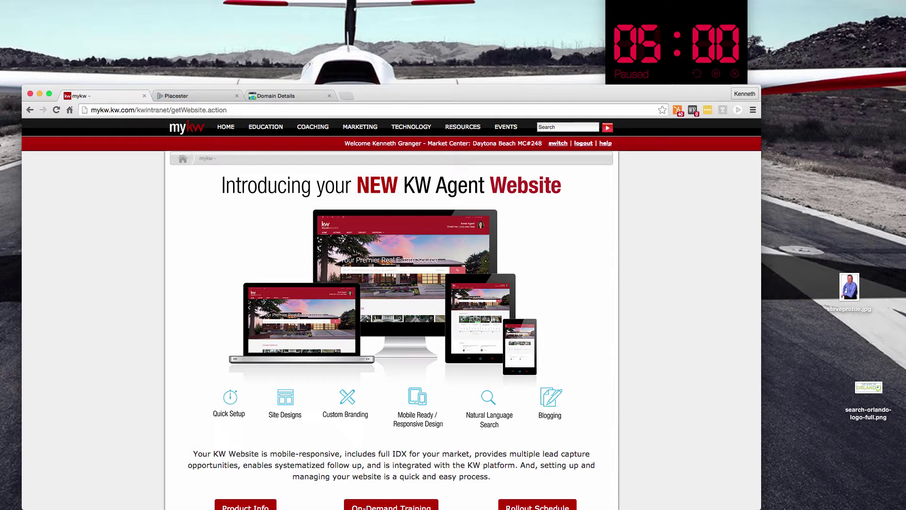
Switch to the Placester admin's Brand Name site settings page
left_click(186, 92)
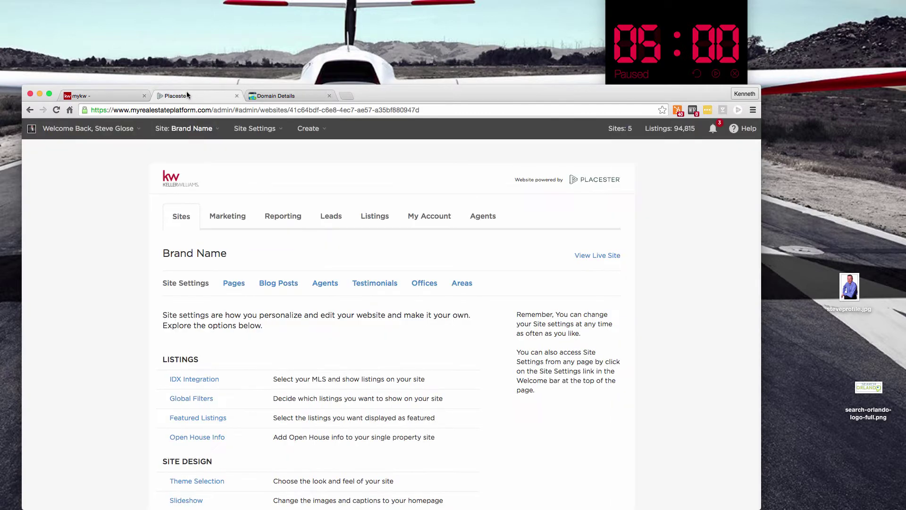
Show GoDaddy's DNS zone file for DOWNTOWNORLANDOPROPERTIES.COM with the A record @ pointing to 1.1.1.1
left_click(276, 96)
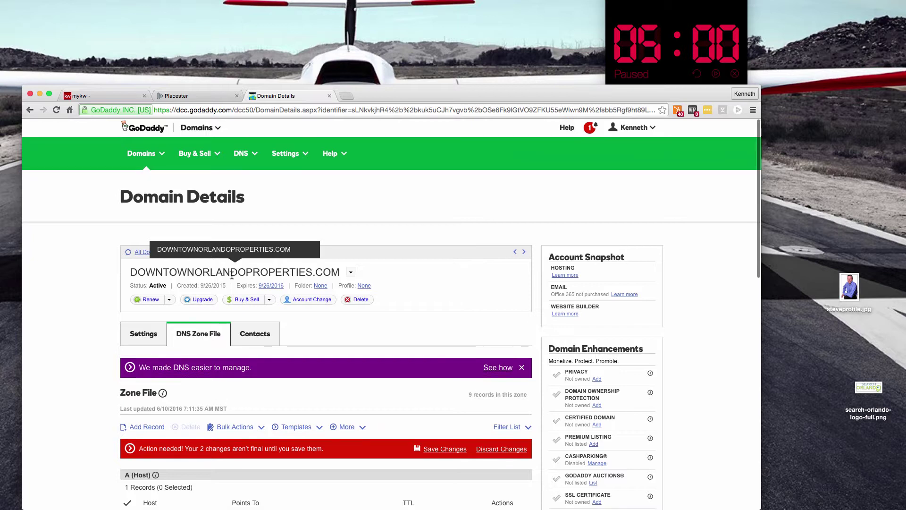
scroll(187, 408, "down", 2)
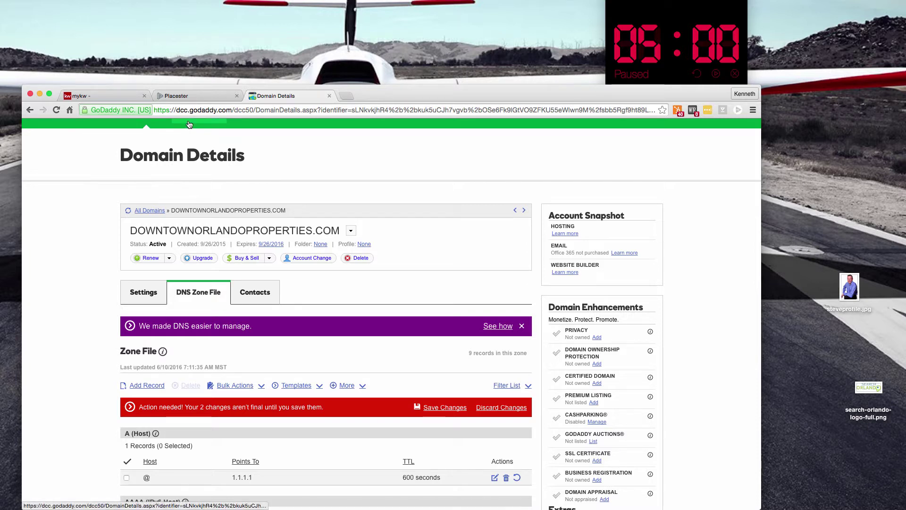
scroll(219, 162, "up", 2)
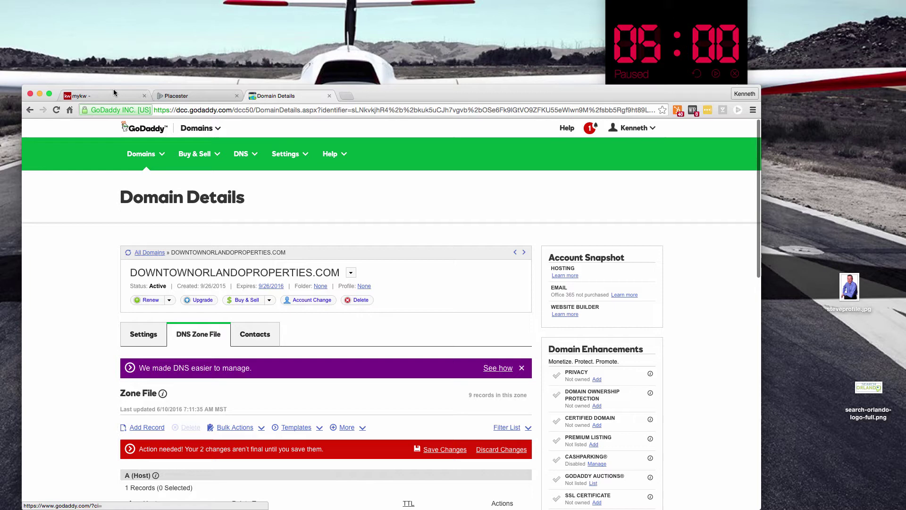
Return to the KW Agent Website page and select, then deselect, the two desktop image files
left_click(103, 93)
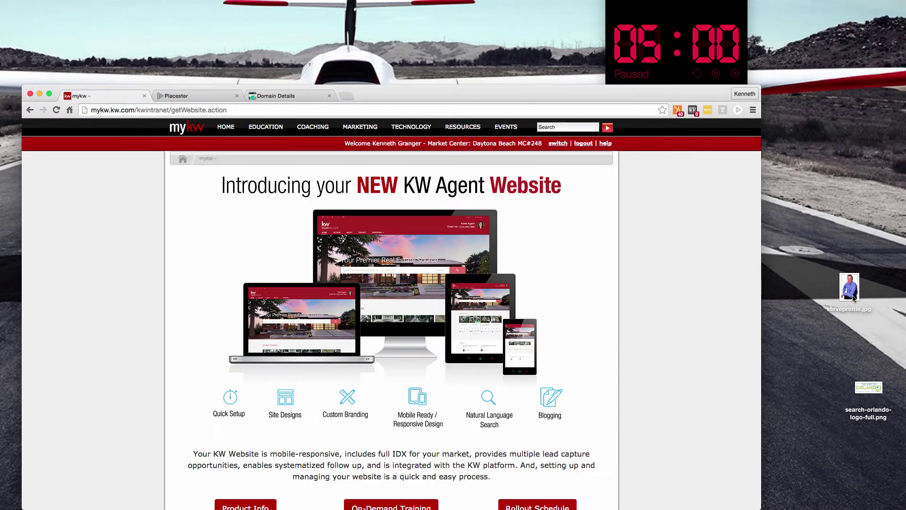
left_click_drag(807, 249, 887, 474)
left_click(845, 230)
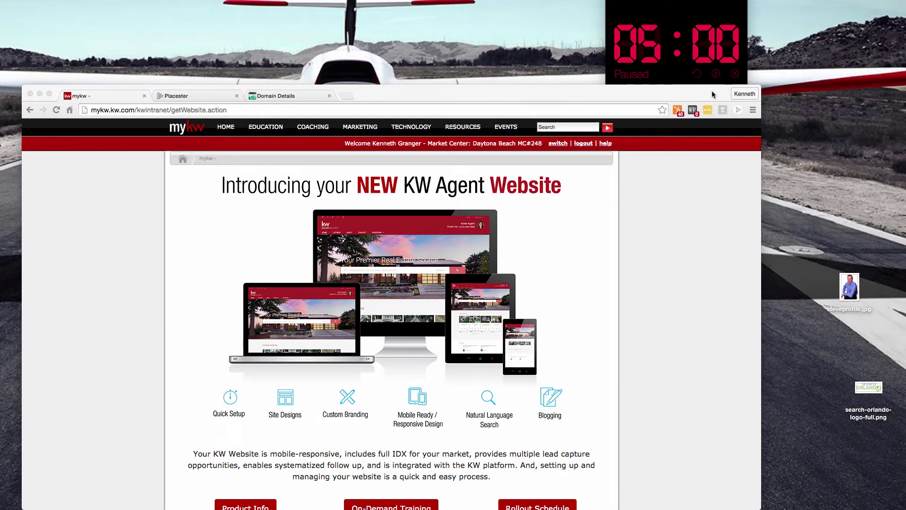
Scroll down toward 'Your new website is ready!' and start the countdown timer
left_click(665, 265)
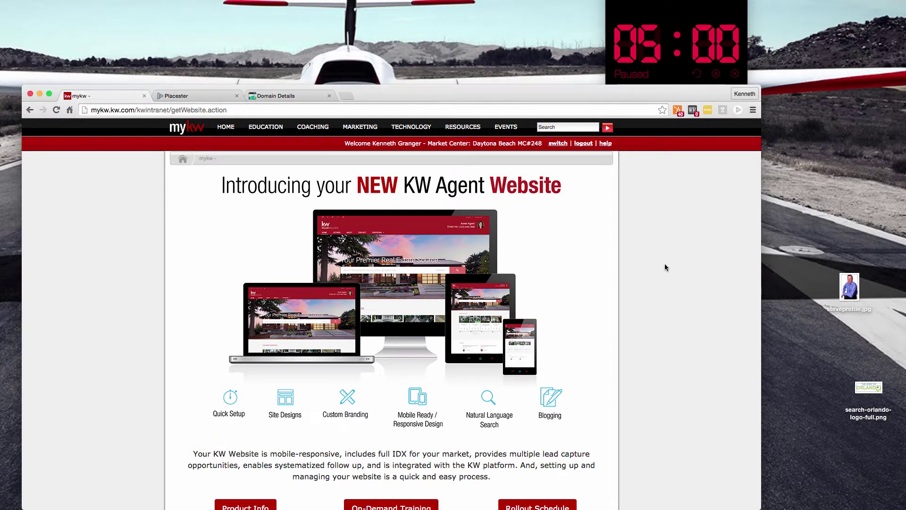
scroll(664, 263, "down", 3)
left_click(716, 75)
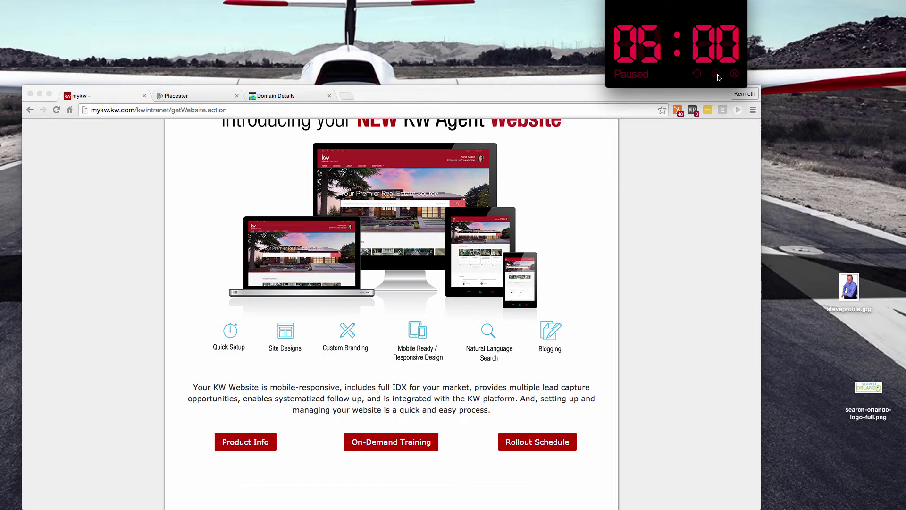
left_click(717, 75)
scroll(567, 334, "down", 3)
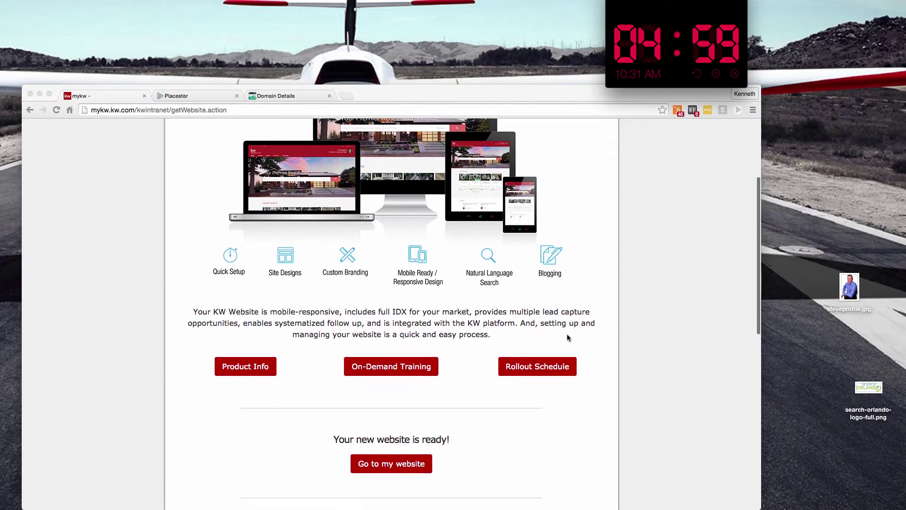
left_click(190, 95)
left_click(194, 95)
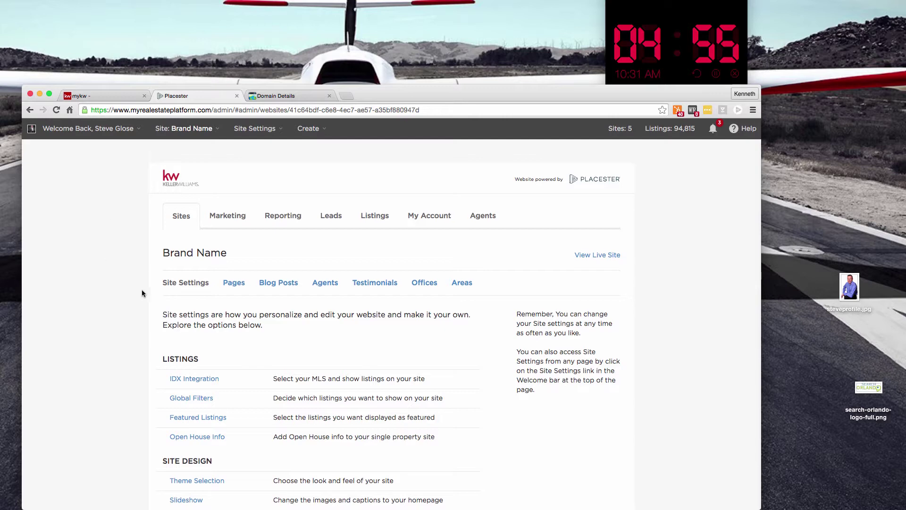
scroll(141, 290, "down", 3)
left_click(187, 320)
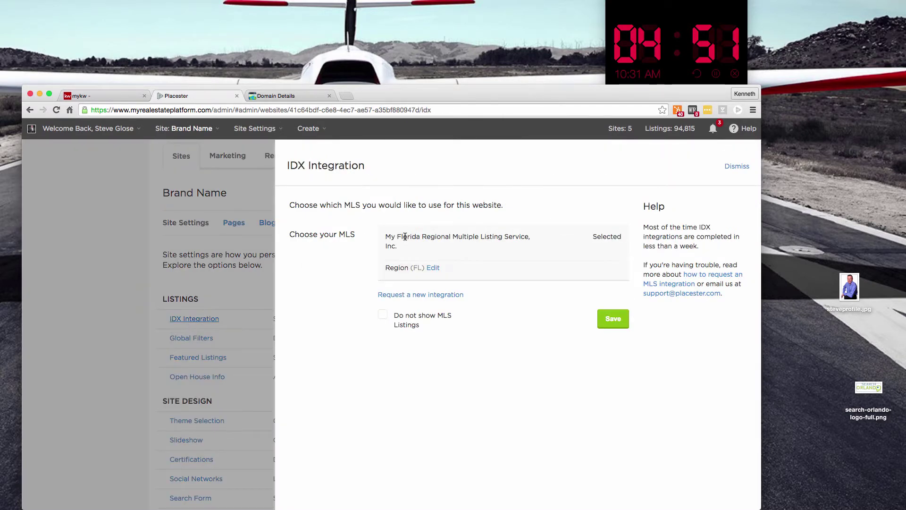
triple_click(386, 236)
left_click(446, 247)
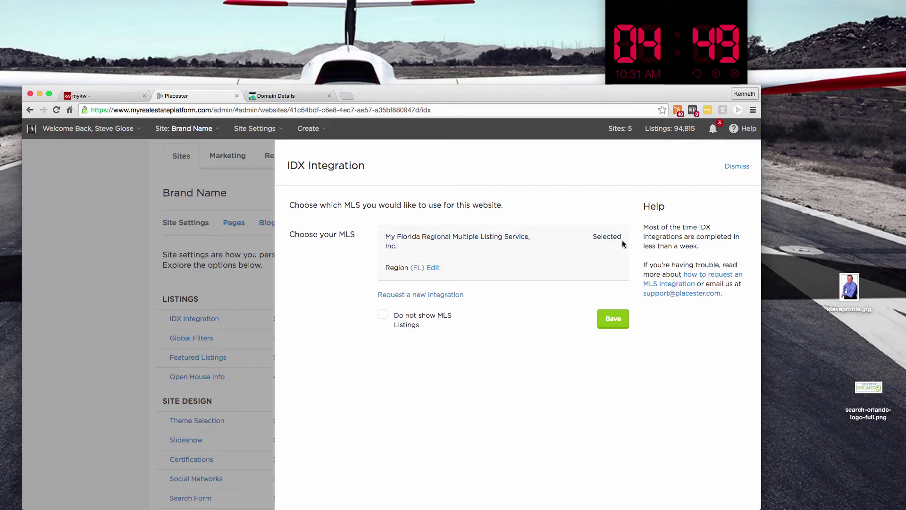
left_click(739, 168)
Add an Agent ID search criterion to Featured Listings and enter the agent's ID
left_click(199, 357)
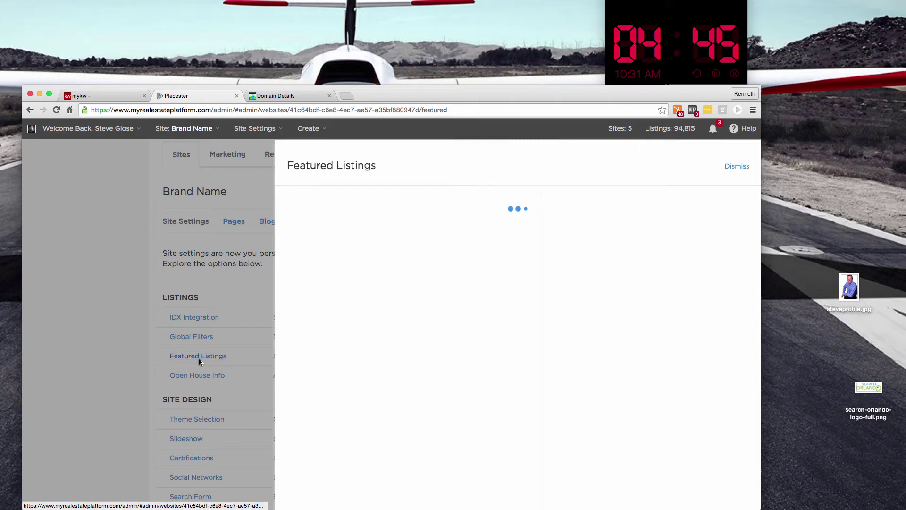
scroll(462, 309, "down", 2)
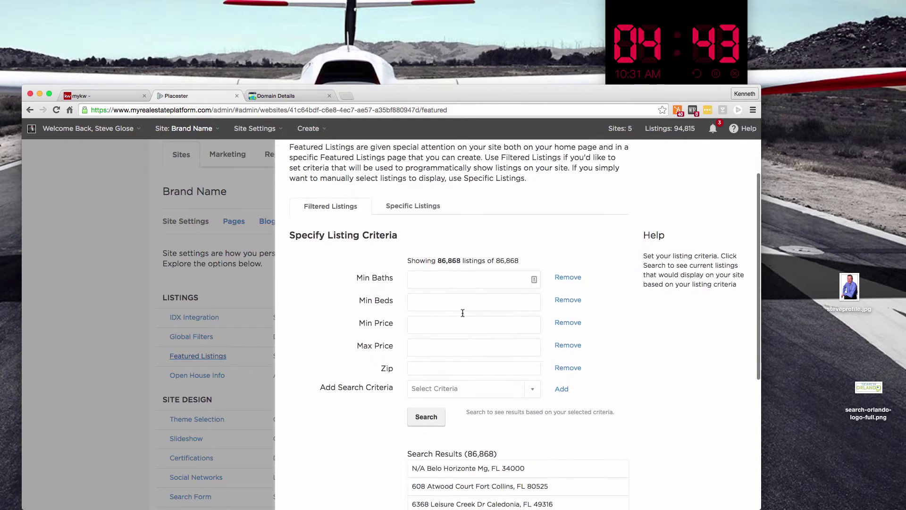
left_click(532, 389)
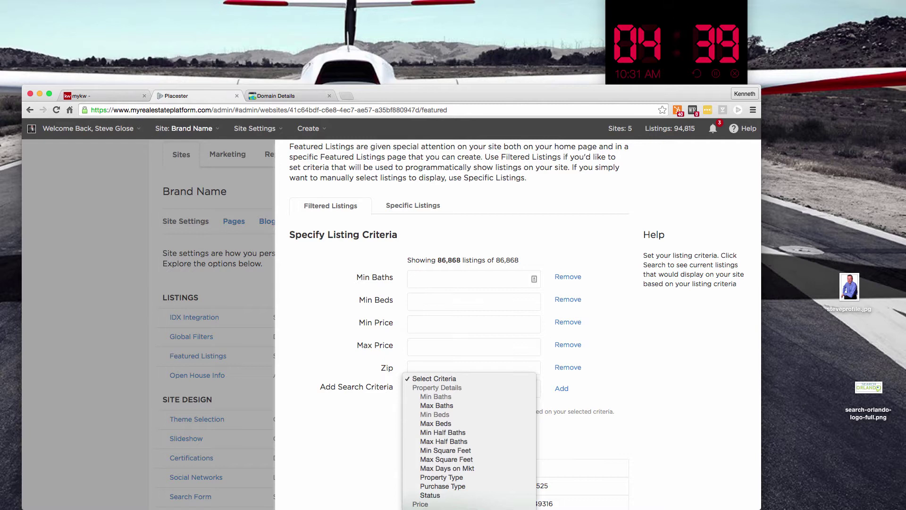
left_click(464, 385)
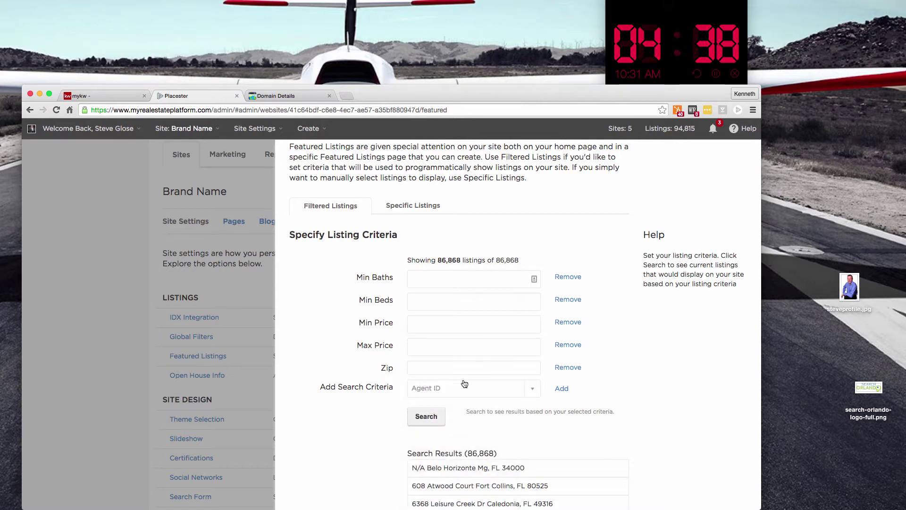
left_click(561, 390)
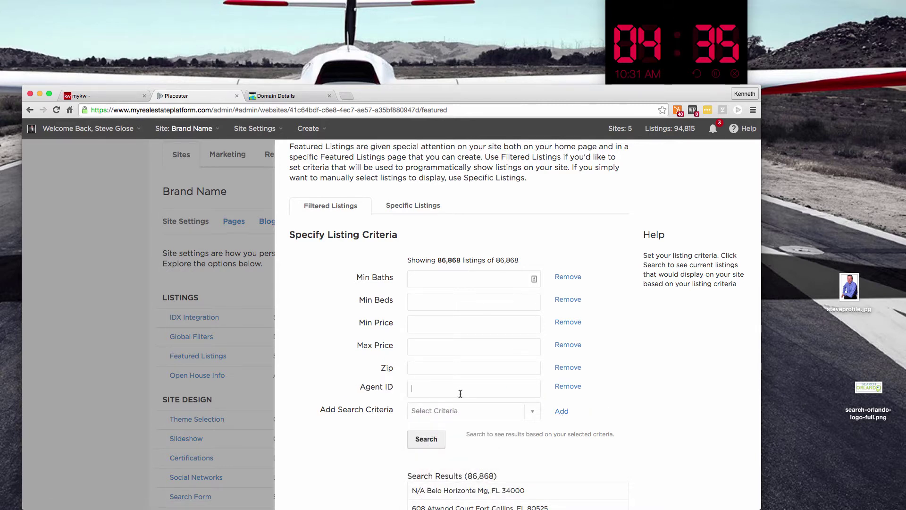
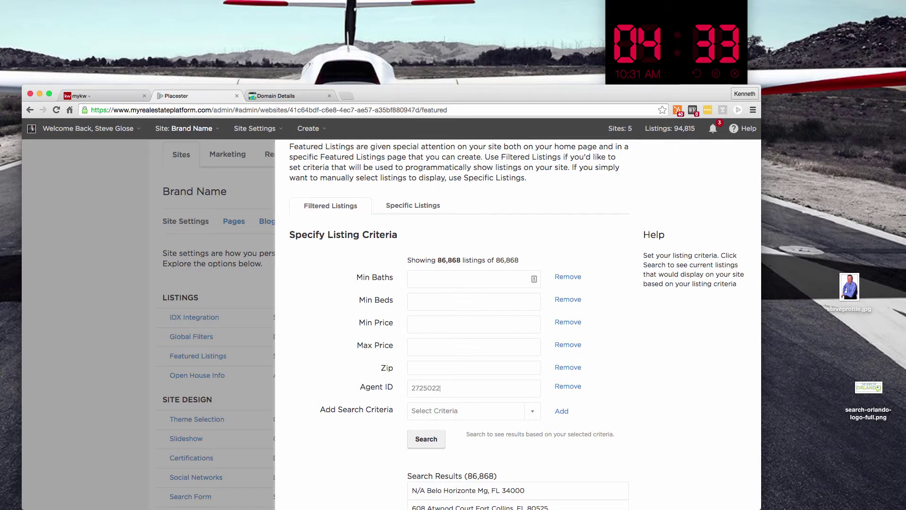
Run the Agent ID search, which narrows results to 4 listings, and save the featured listings
scroll(565, 438, "down", 1)
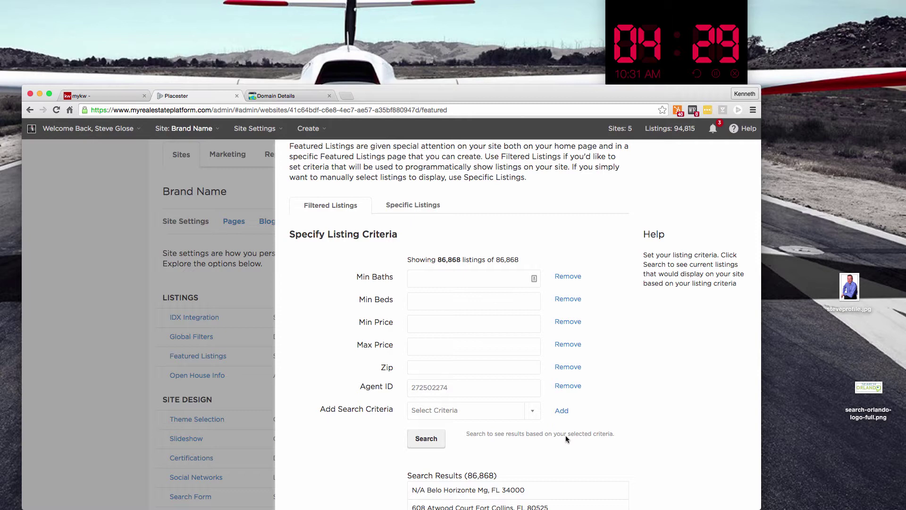
left_click(429, 408)
left_click_drag(464, 439, 496, 439)
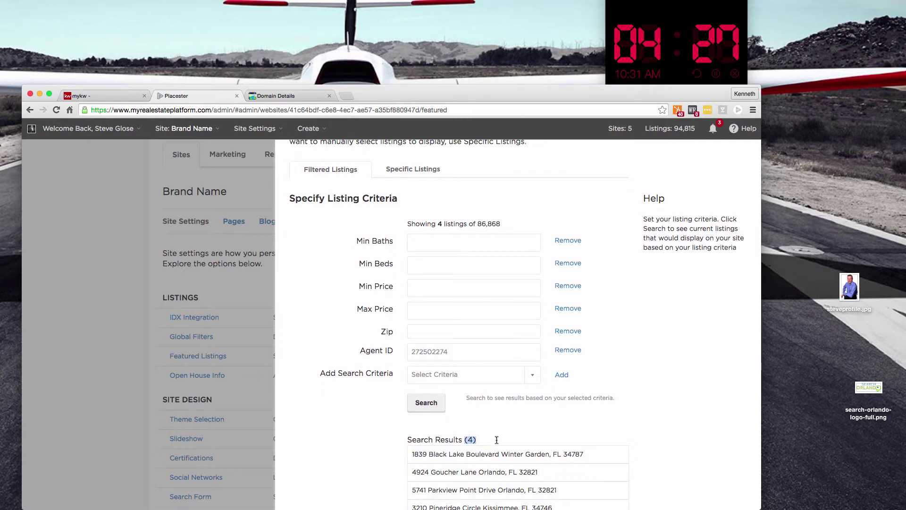
left_click(517, 436)
scroll(554, 461, "down", 5)
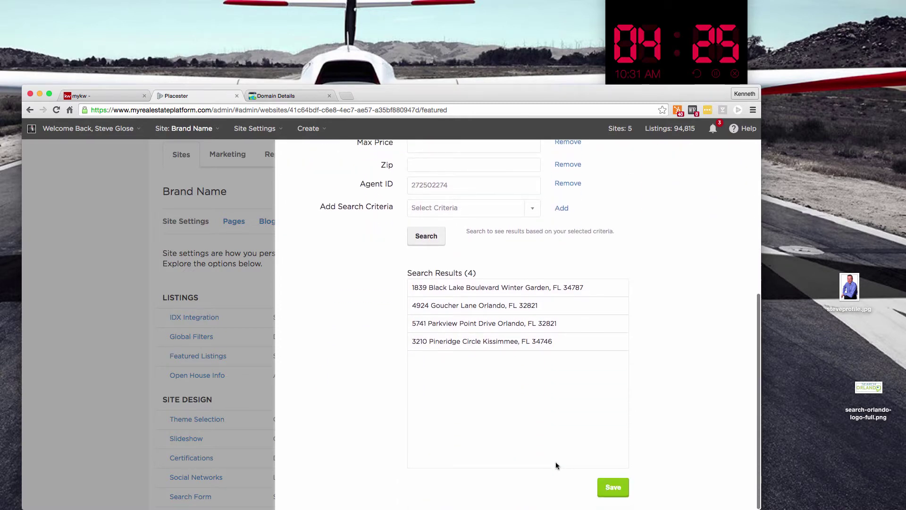
left_click(613, 487)
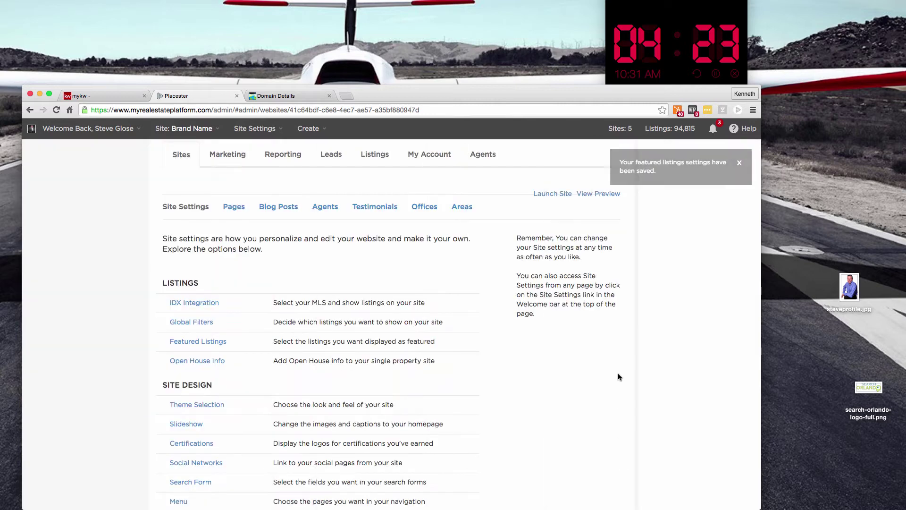
scroll(225, 298, "down", 5)
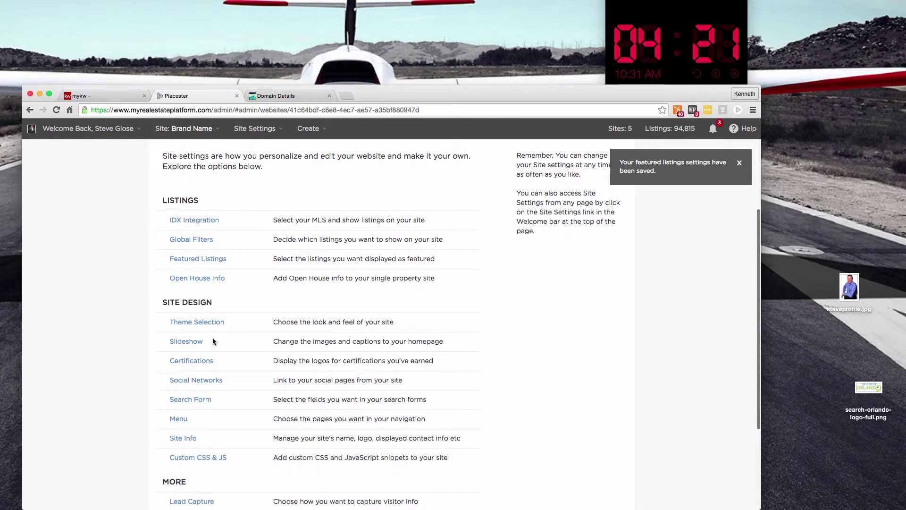
Keep the Madison design, select the white page header style, and save the theme
left_click(203, 320)
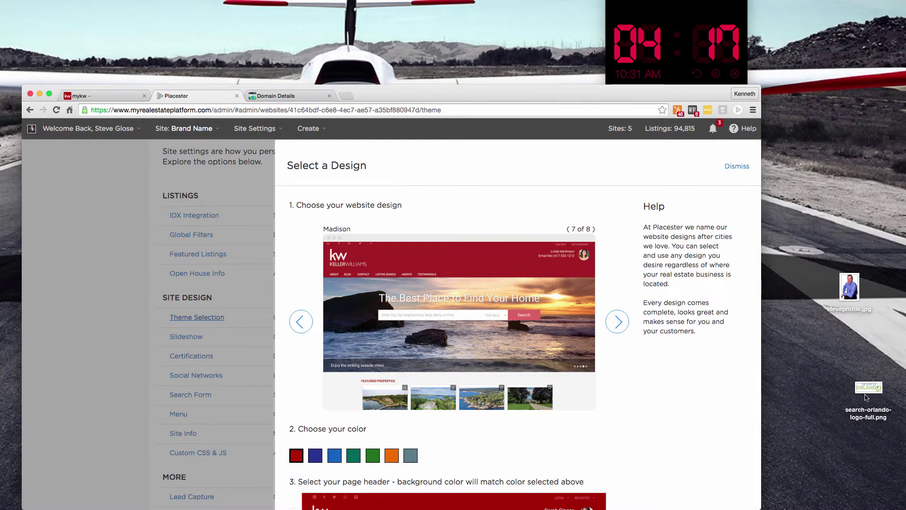
scroll(358, 422, "down", 3)
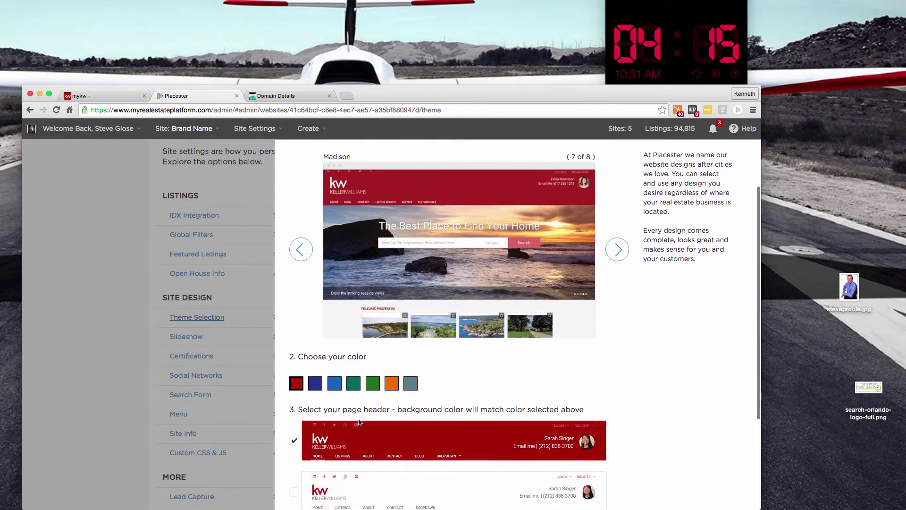
scroll(359, 421, "down", 1)
left_click(342, 445)
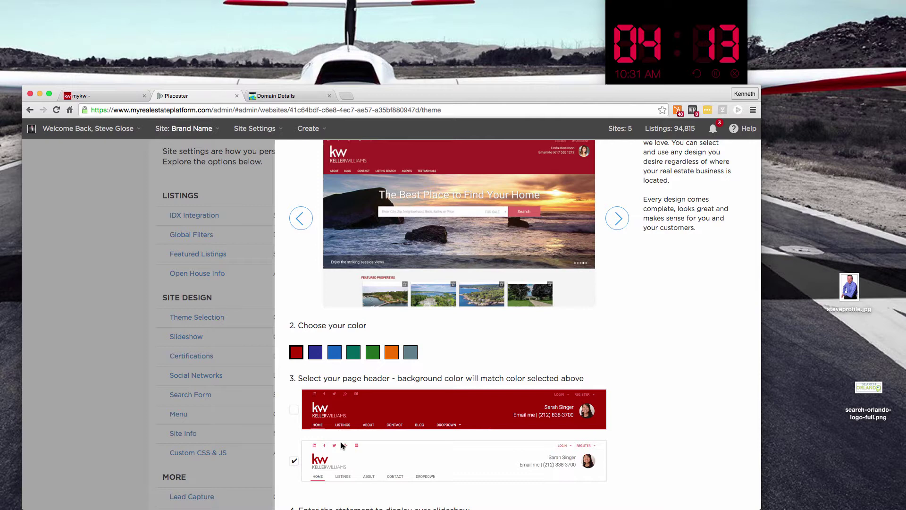
scroll(361, 456, "down", 5)
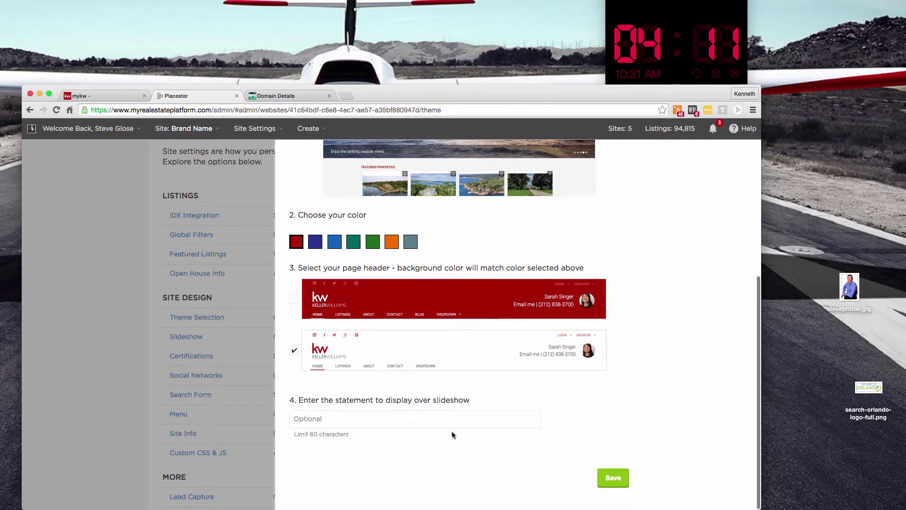
left_click(611, 477)
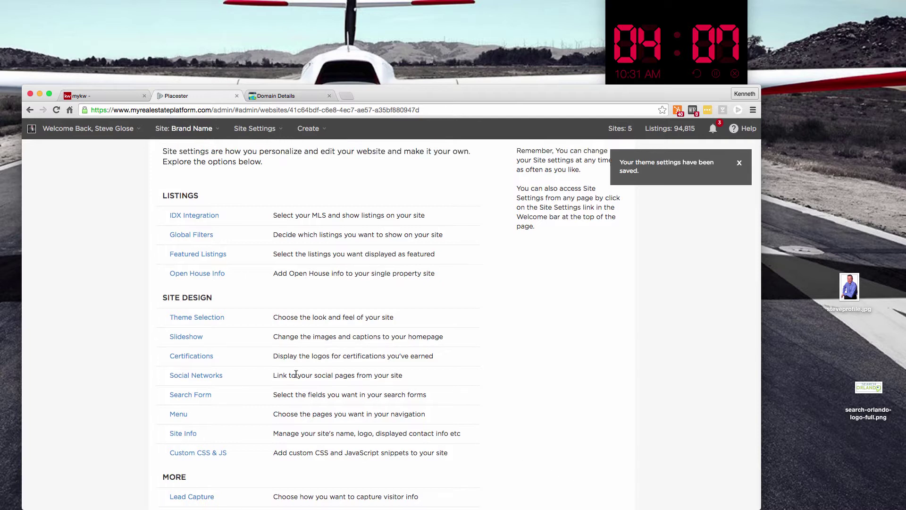
Choose the five-slide Default slideshow for the homepage and save it
left_click(189, 337)
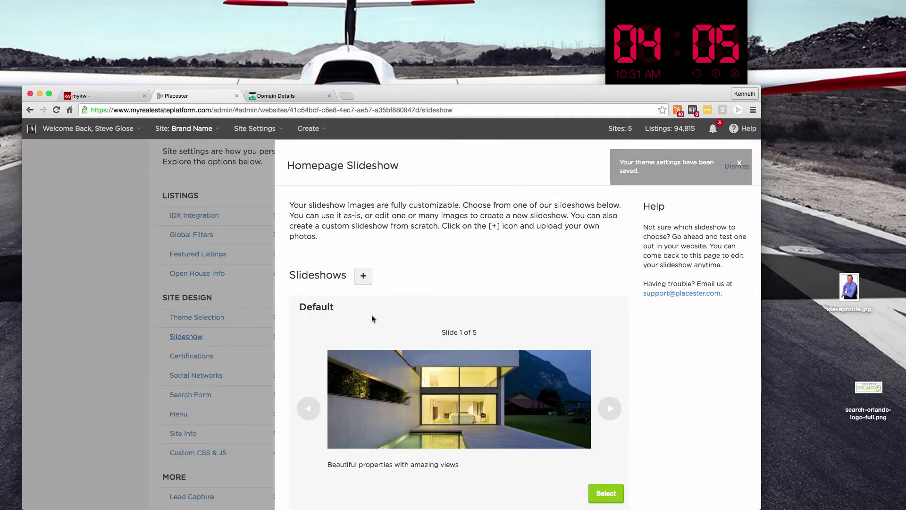
scroll(393, 312, "down", 15)
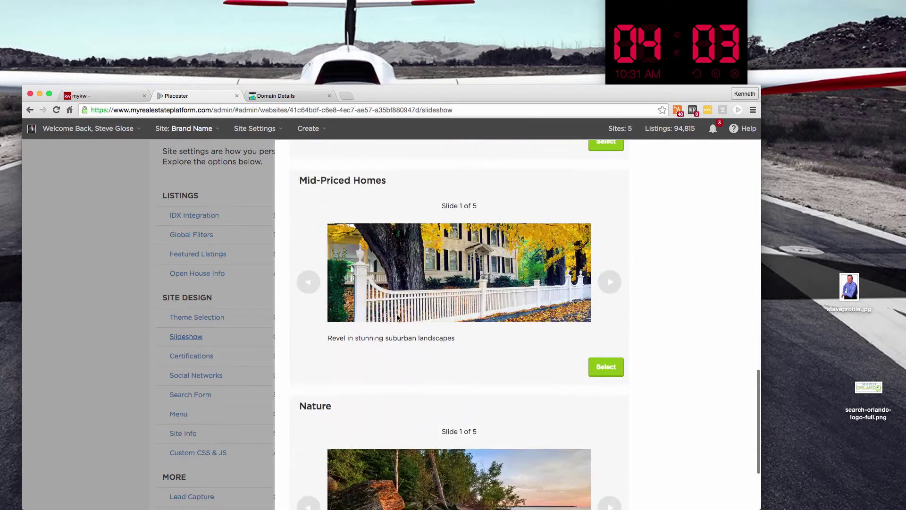
scroll(397, 313, "down", 3)
scroll(396, 313, "up", 20)
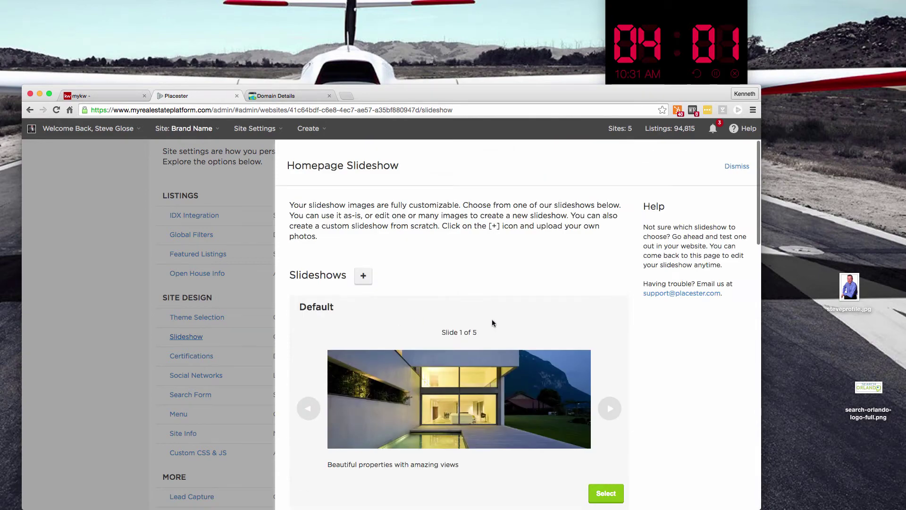
scroll(492, 323, "down", 3)
left_click(608, 431)
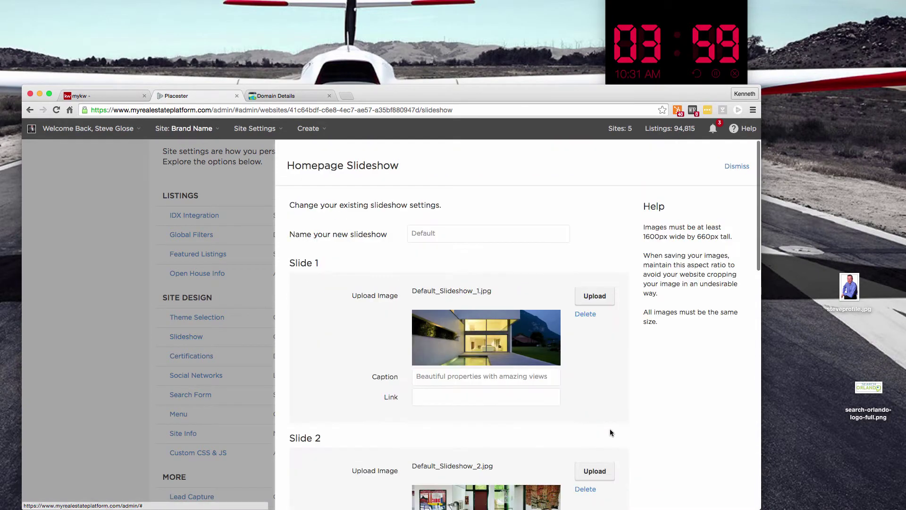
scroll(586, 391, "down", 12)
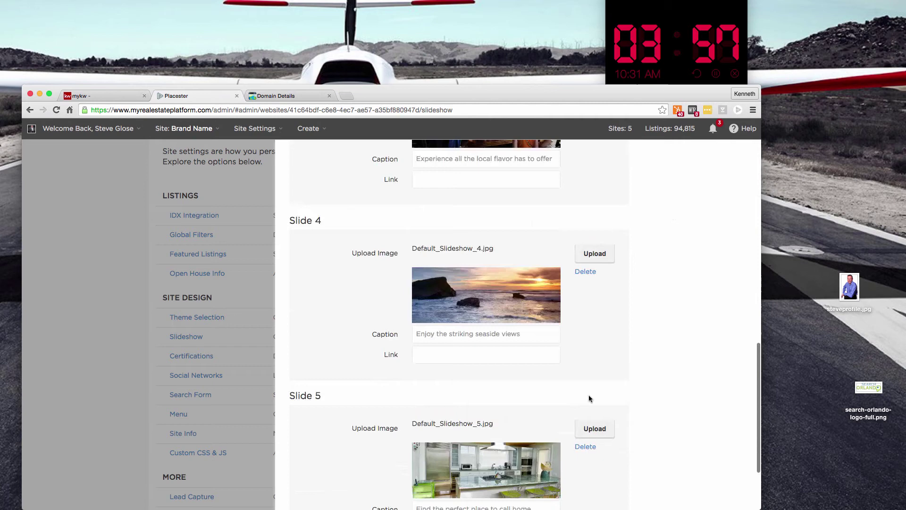
scroll(589, 399, "down", 3)
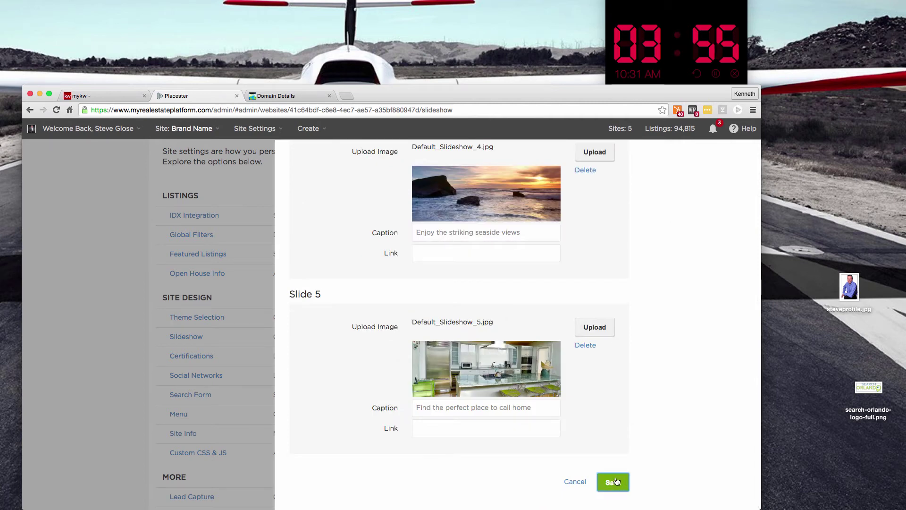
left_click(614, 481)
scroll(222, 338, "down", 2)
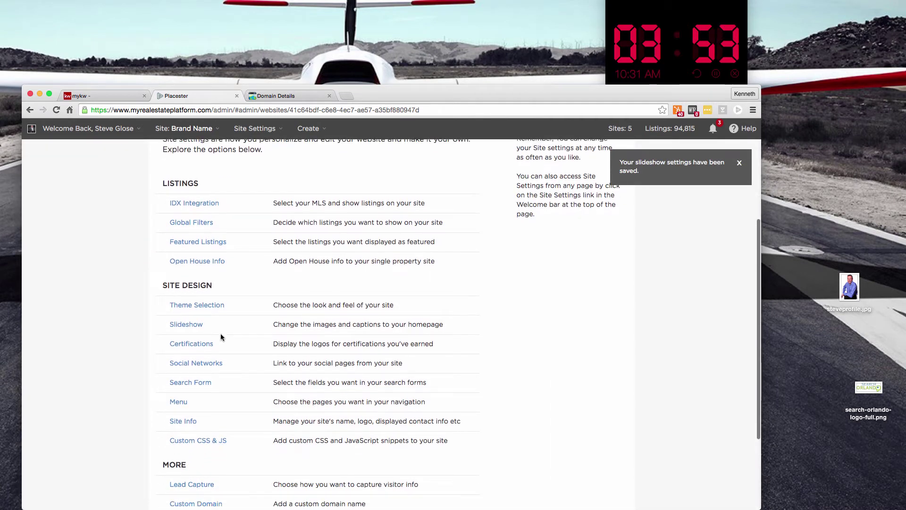
Enter the agent's Facebook and Twitter usernames and the YouTube channel name, then save
left_click(207, 361)
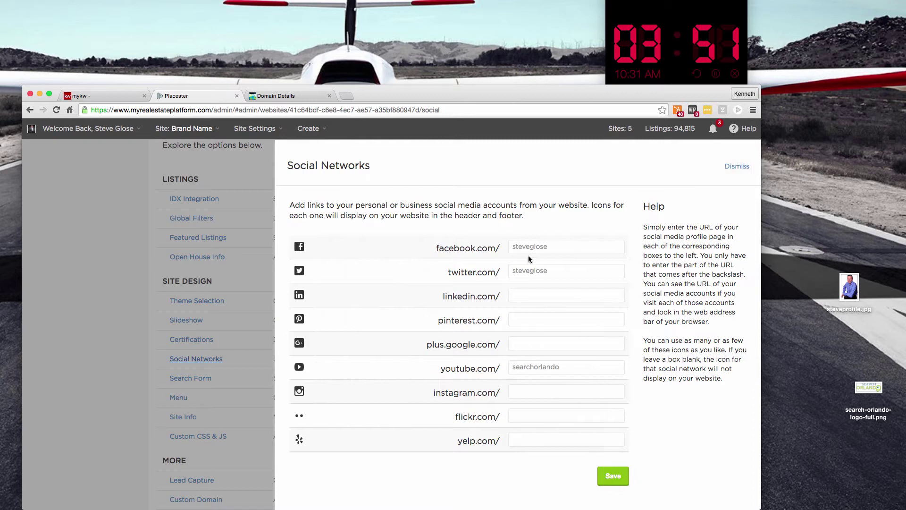
double_click(534, 247)
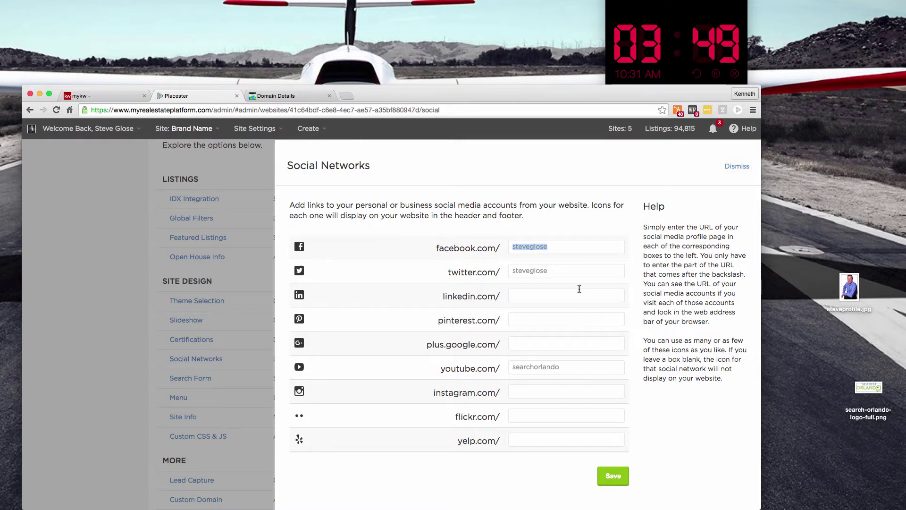
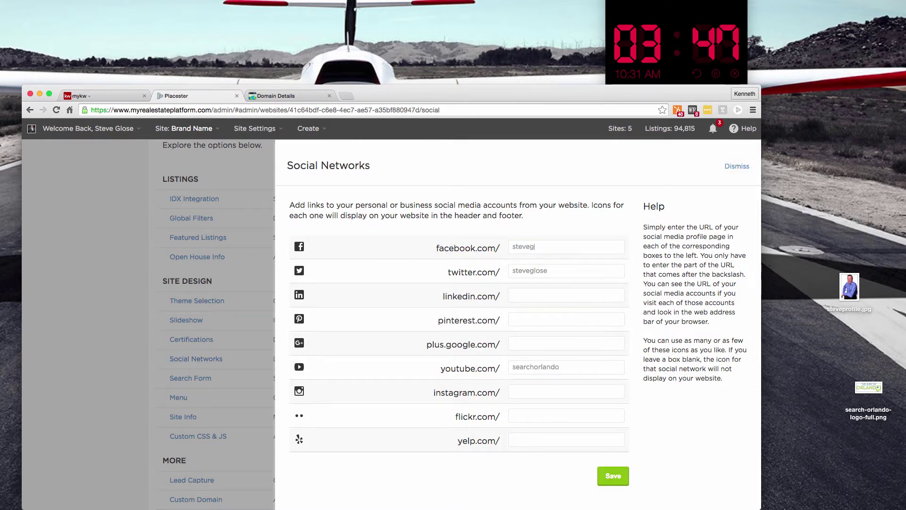
key("Tab")
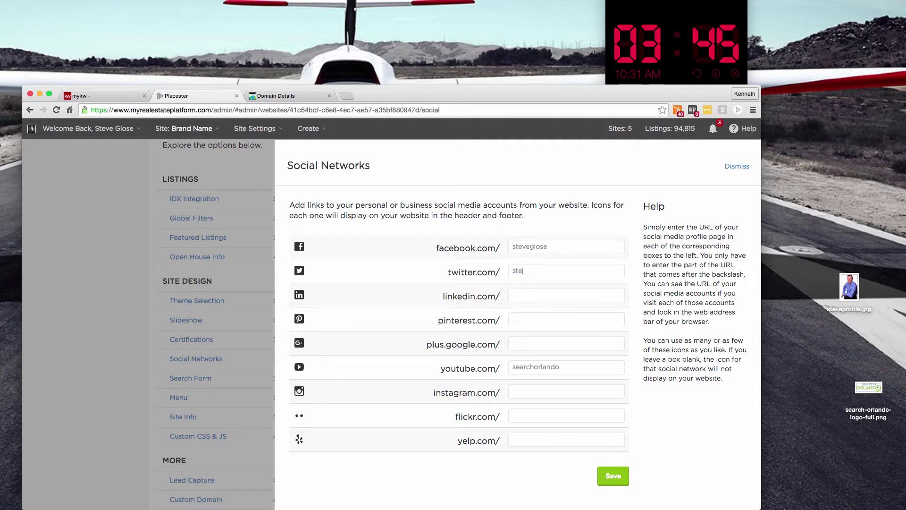
double_click(524, 366)
type("search")
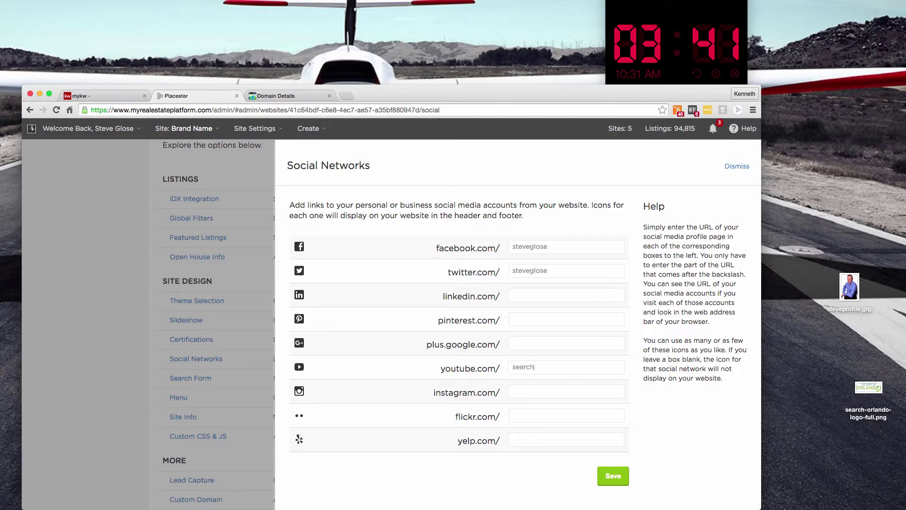
type("orlando")
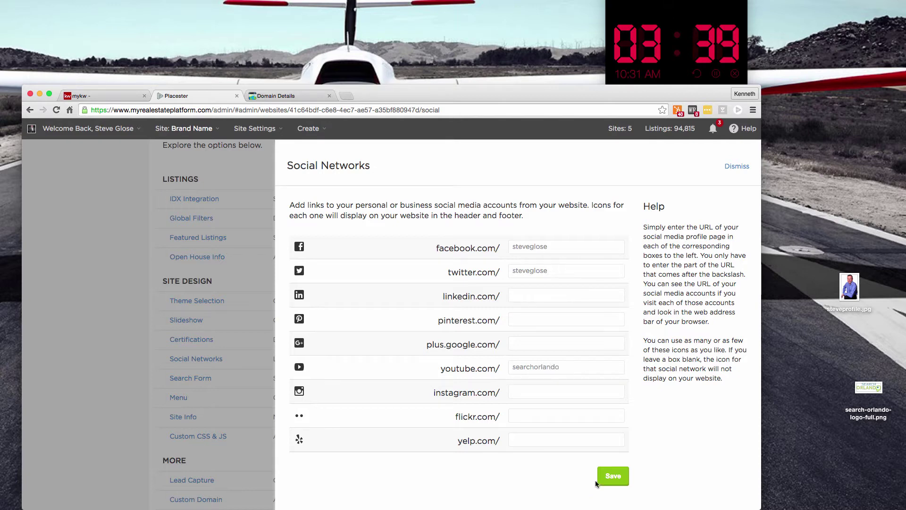
left_click(608, 479)
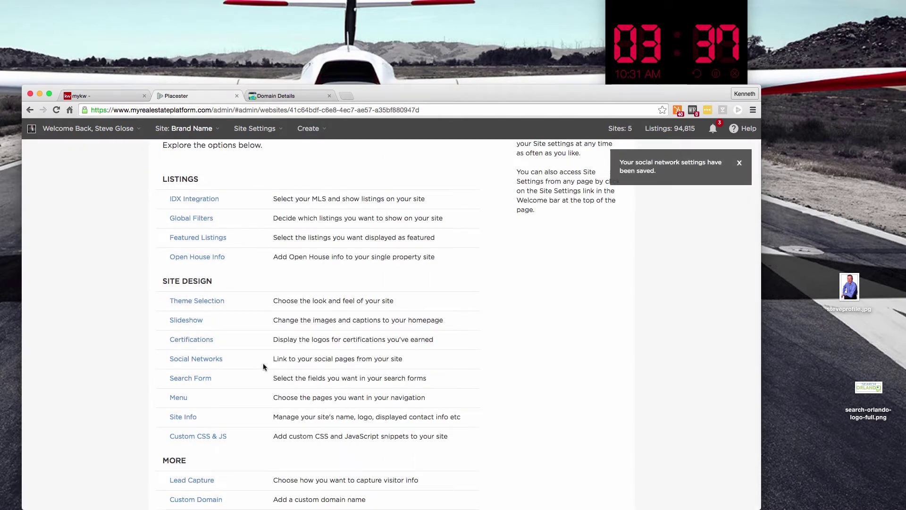
Open Certifications and scroll up and down through the certification logo grid
left_click(197, 341)
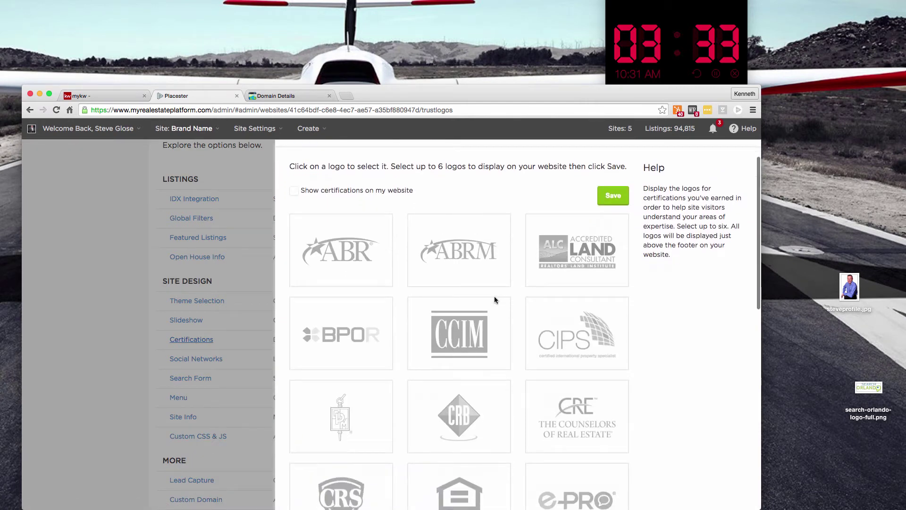
scroll(494, 299, "down", 10)
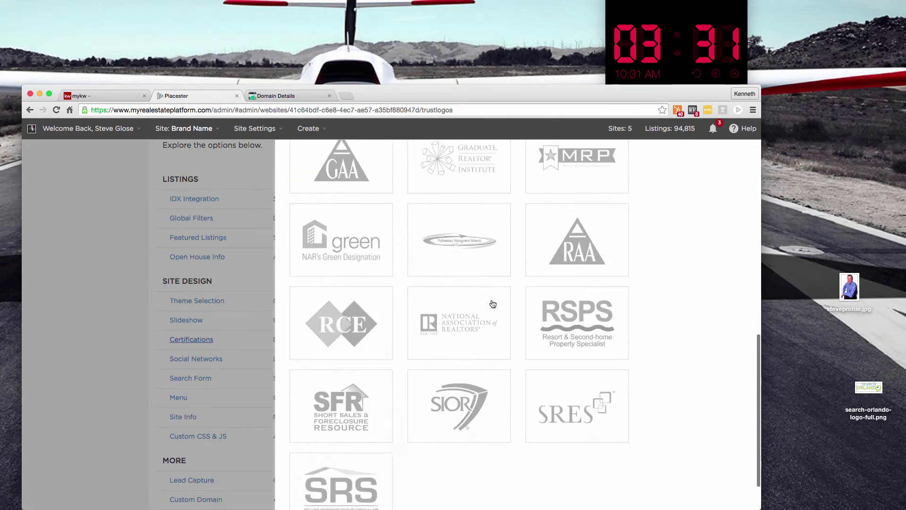
scroll(493, 303, "down", 2)
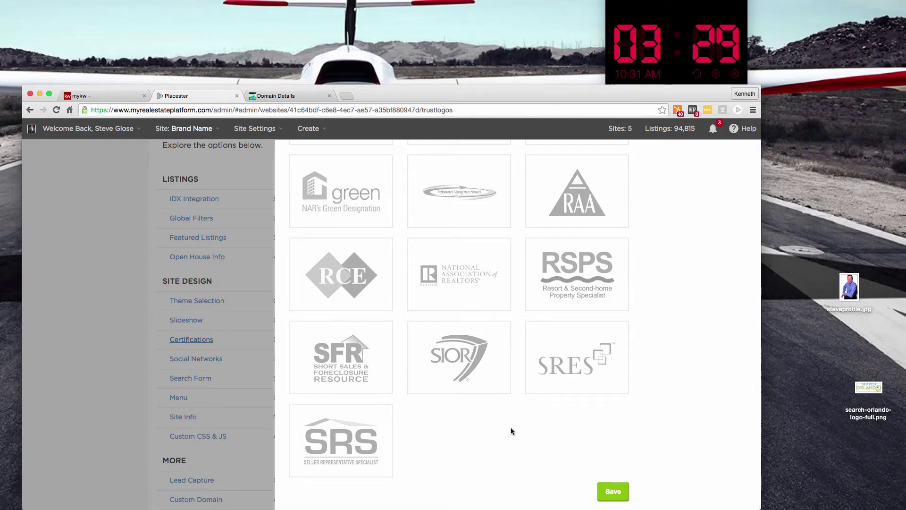
scroll(514, 428, "up", 5)
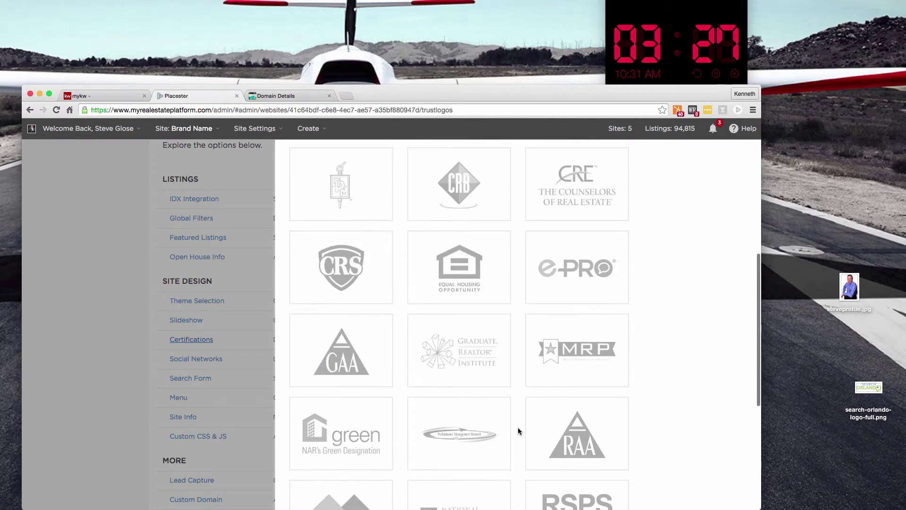
scroll(517, 427, "up", 3)
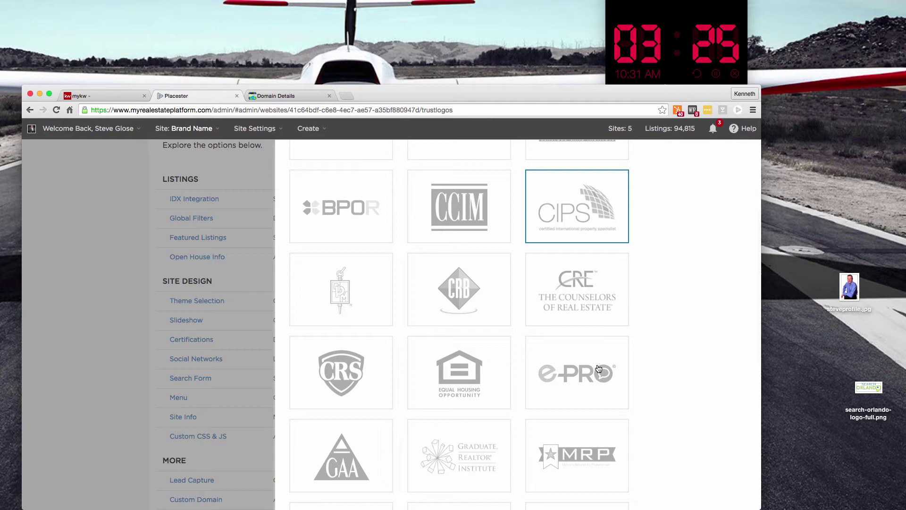
scroll(598, 368, "down", 7)
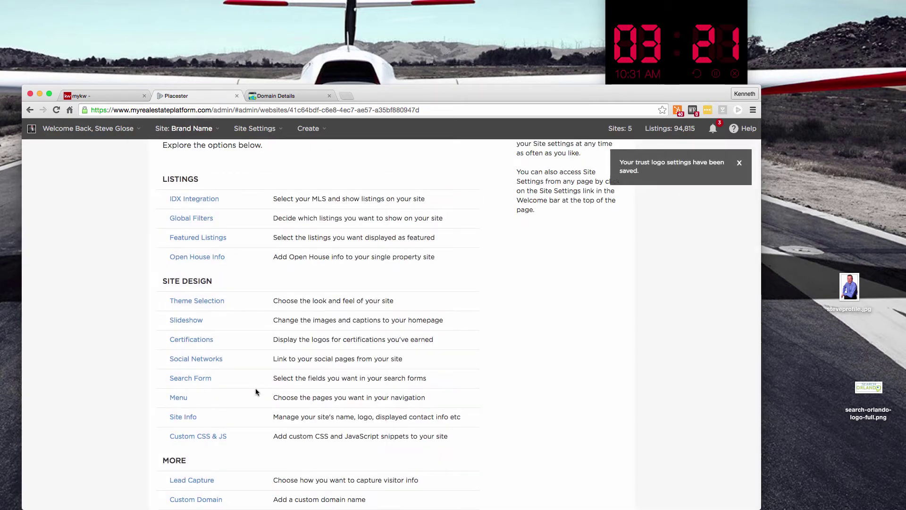
scroll(256, 392, "down", 1)
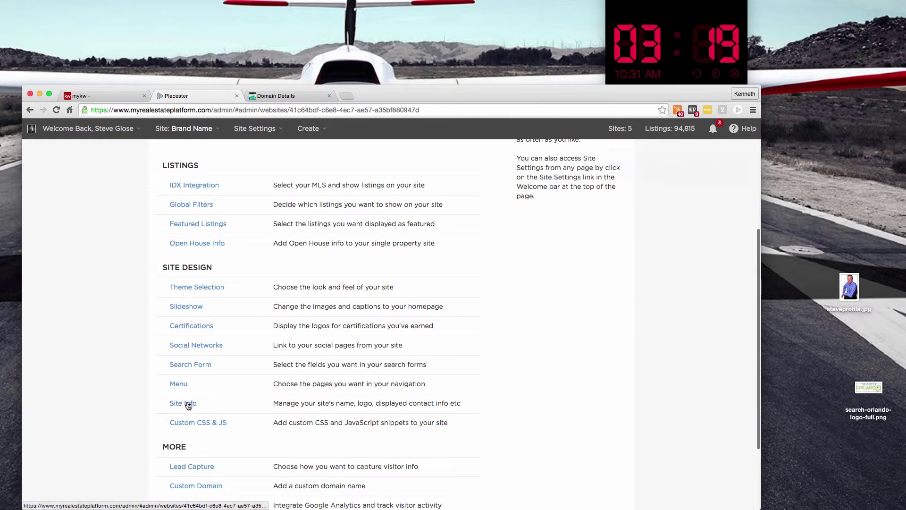
Enter the agent's name as the Brand Name and 'The best agent' as the tagline
left_click(188, 405)
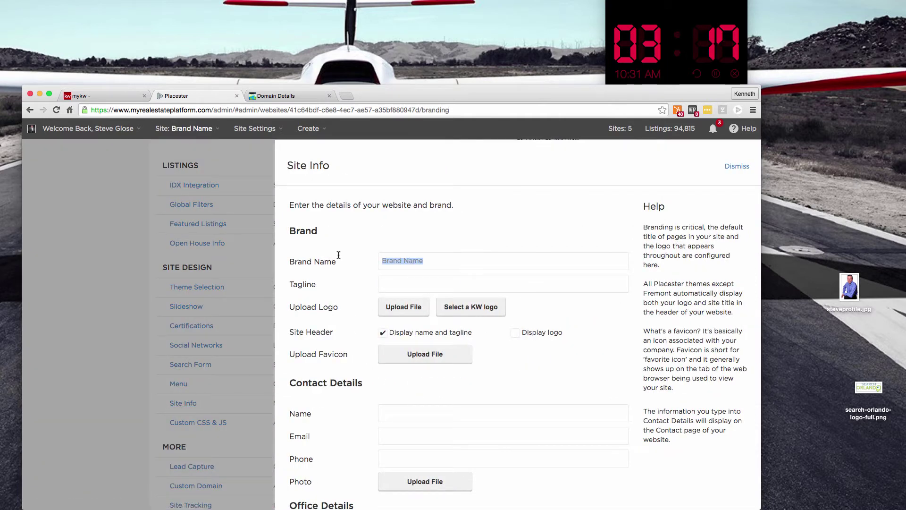
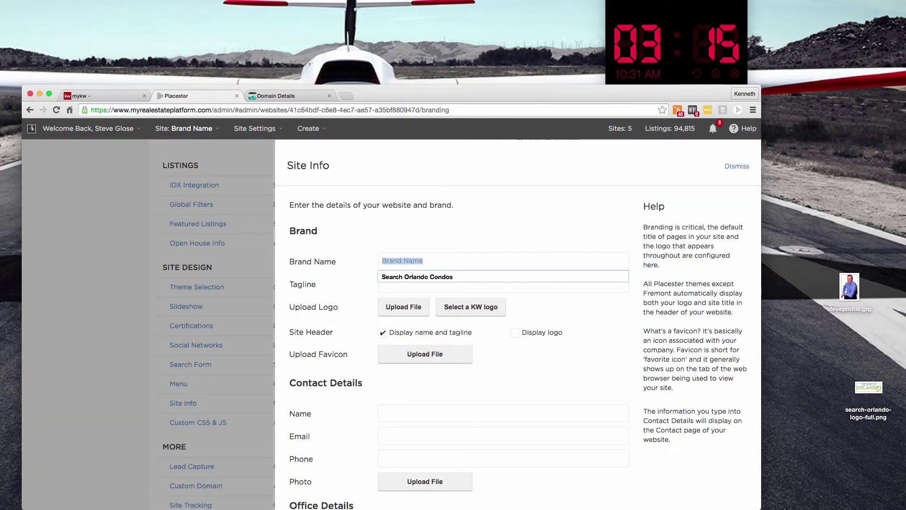
key("Tab")
type("Th")
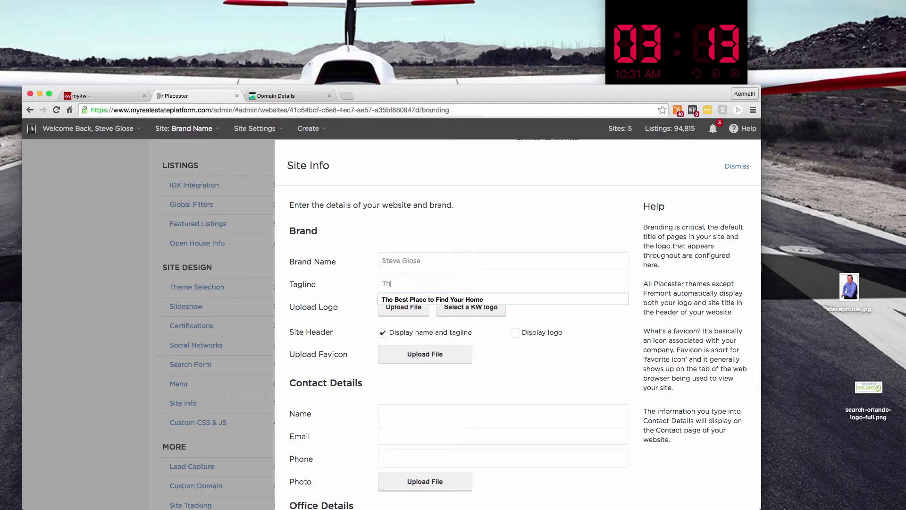
type("e best agent")
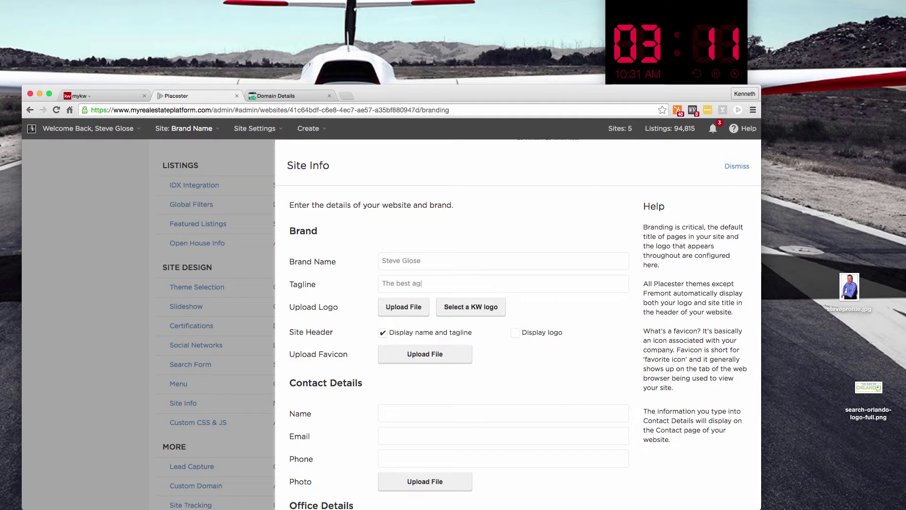
Upload search-orlando-logo-full.png as the site logo and enter the agent's name below
left_click(405, 311)
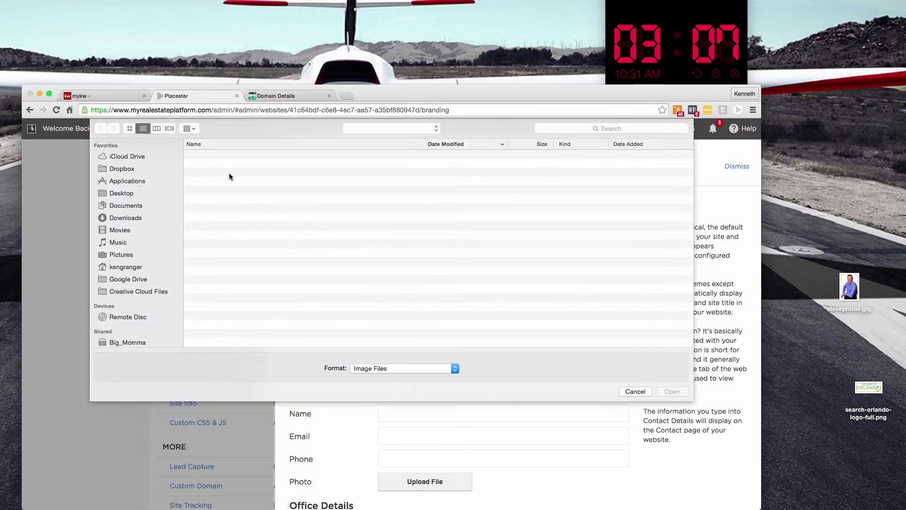
left_click(233, 165)
left_click(250, 157)
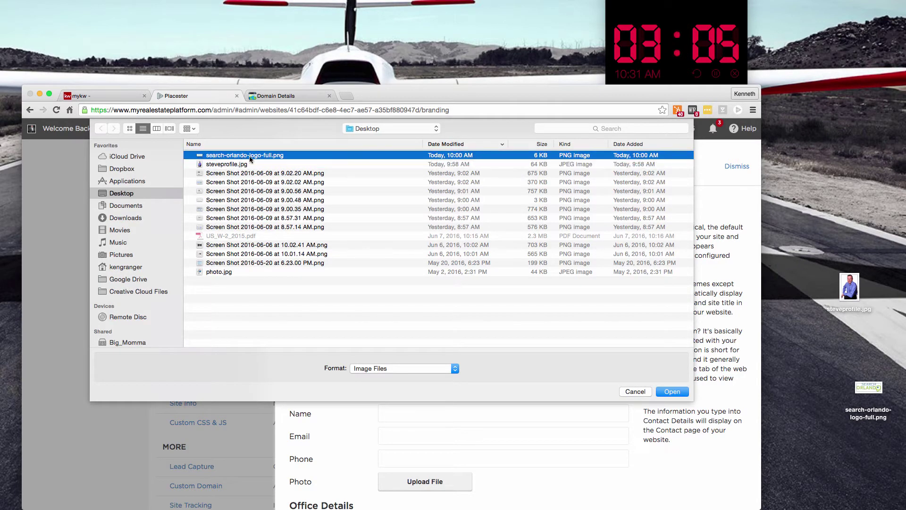
left_click(674, 392)
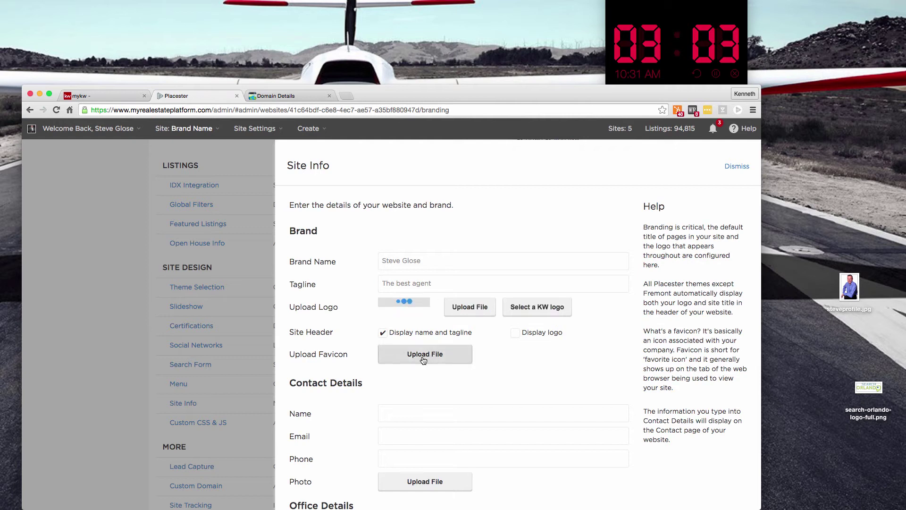
scroll(427, 378, "down", 3)
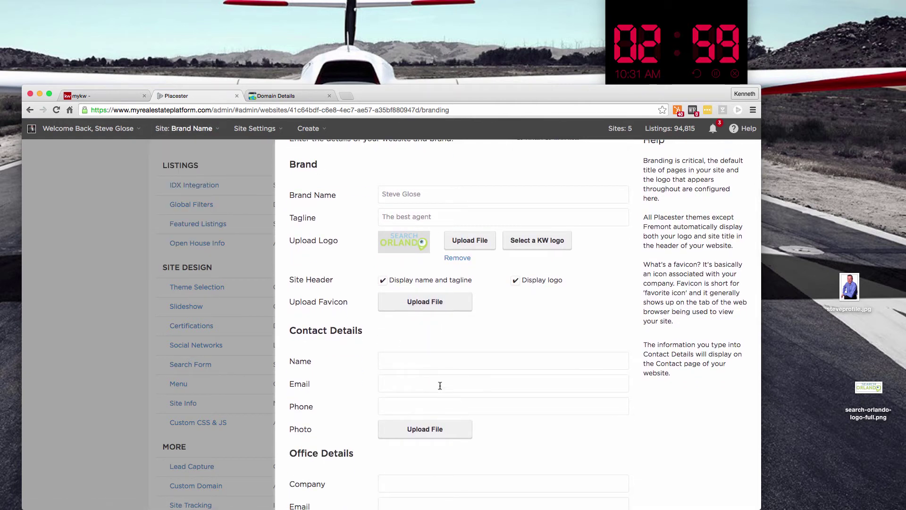
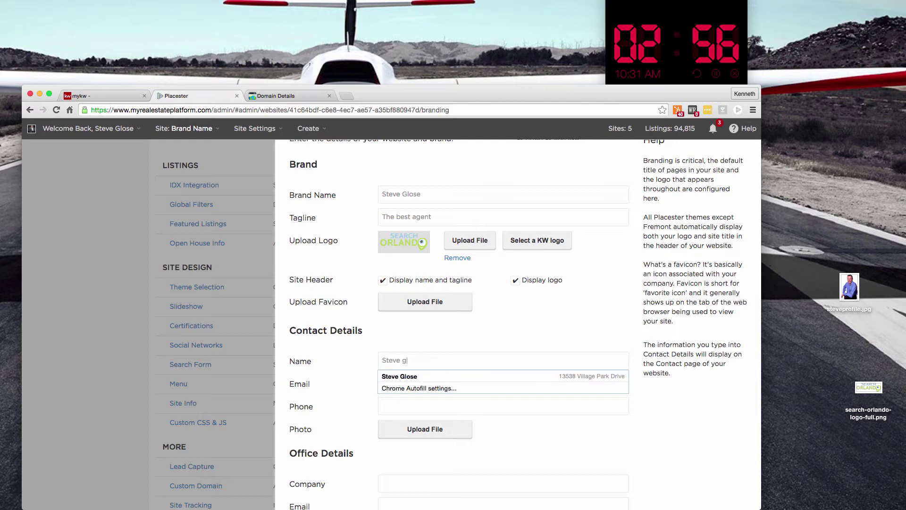
Fill in the contact email and the start of the contact phone number
key("Tab")
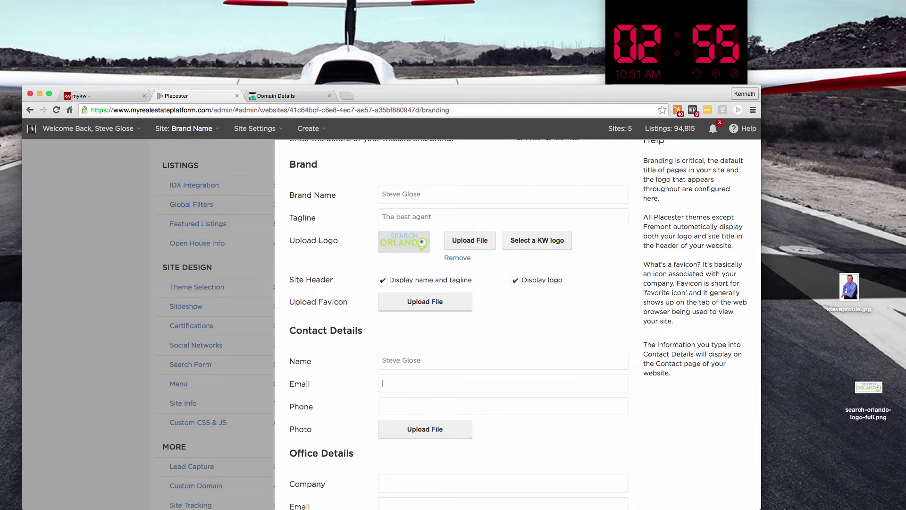
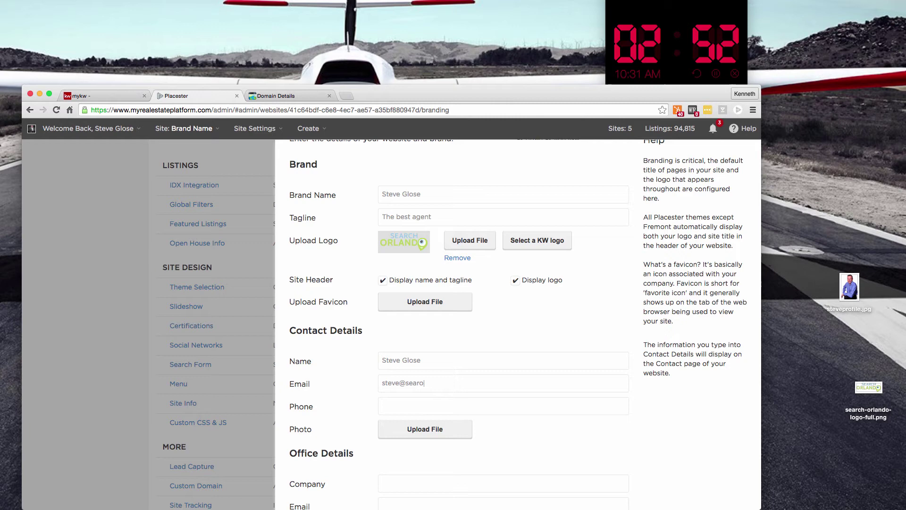
key("Tab")
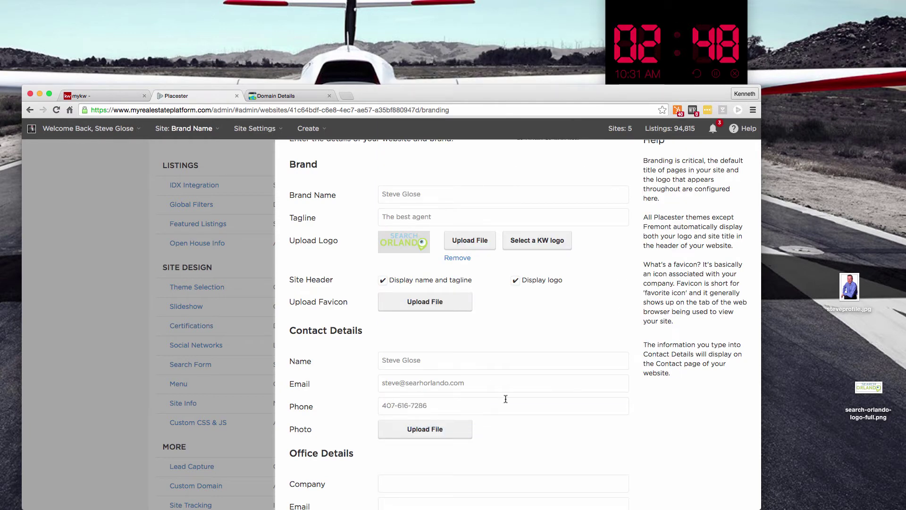
Upload steveprofile.jpg as the contact photo
scroll(466, 410, "down", 3)
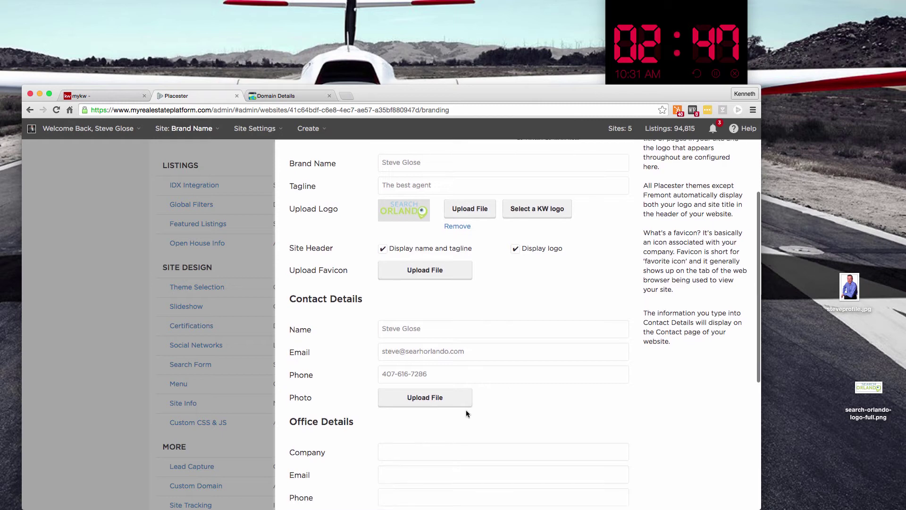
left_click(431, 395)
left_click(229, 164)
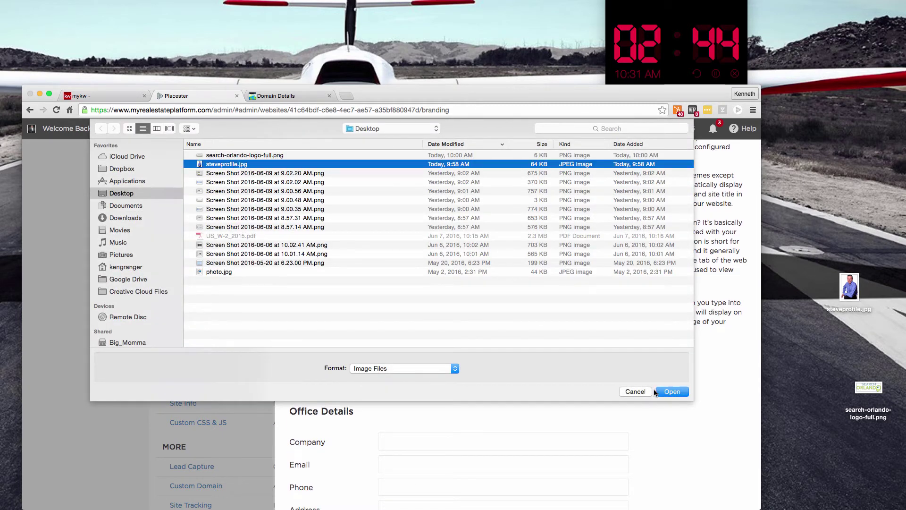
left_click(657, 391)
In Office Details, enter company BrandCo, the office email and the office phone number
scroll(437, 380, "down", 1)
scroll(420, 359, "down", 2)
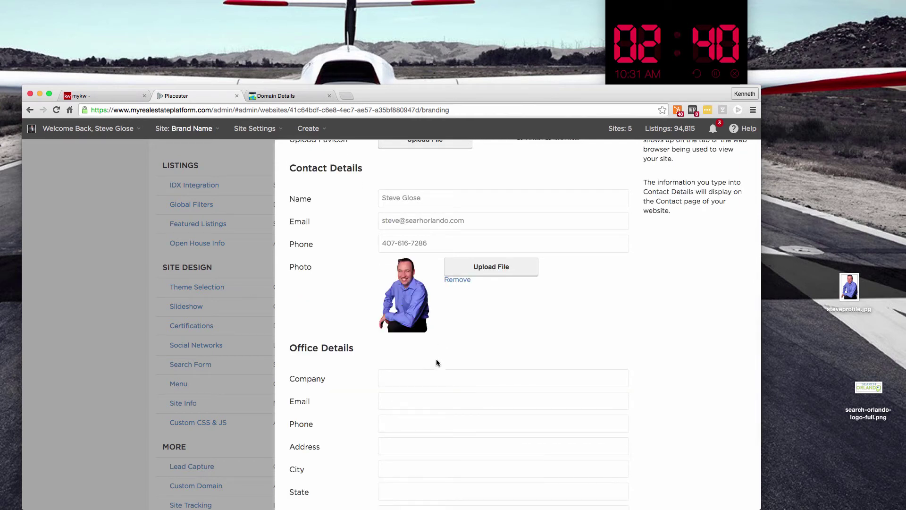
scroll(437, 363, "down", 2)
type("B")
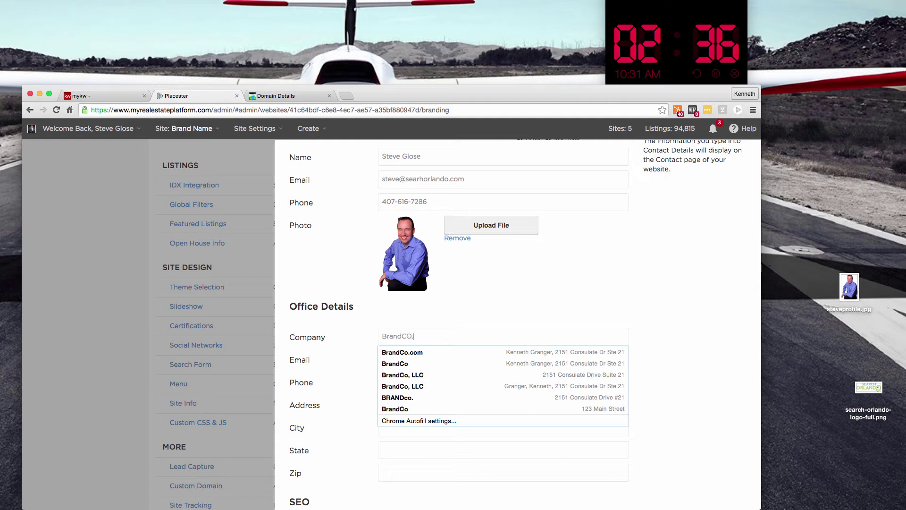
type("randCo")
key("Tab")
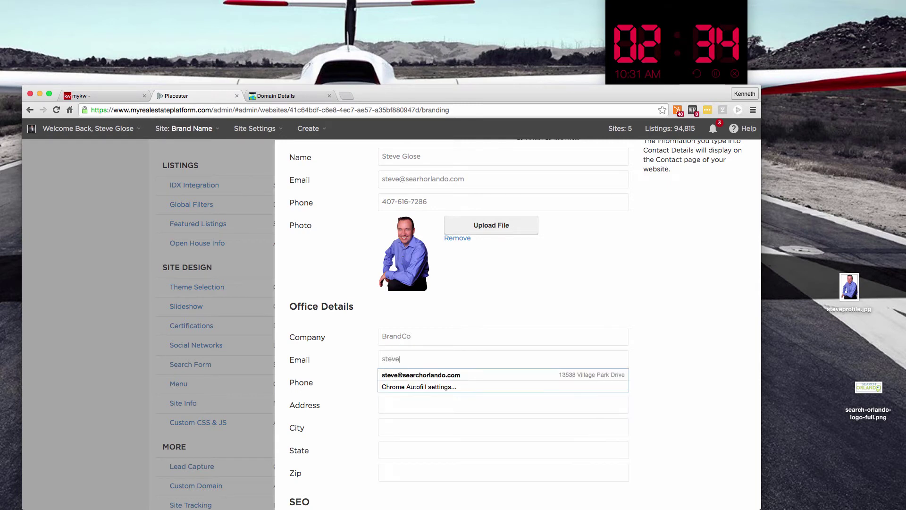
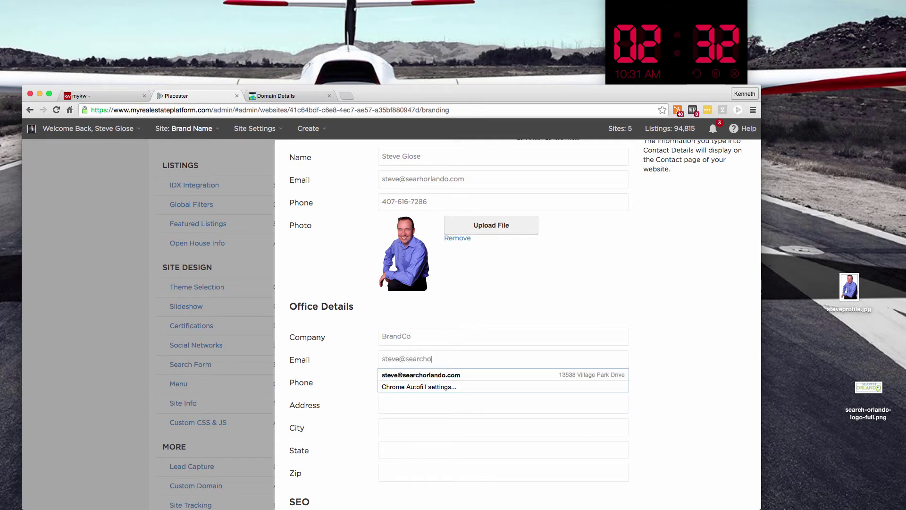
key("Tab")
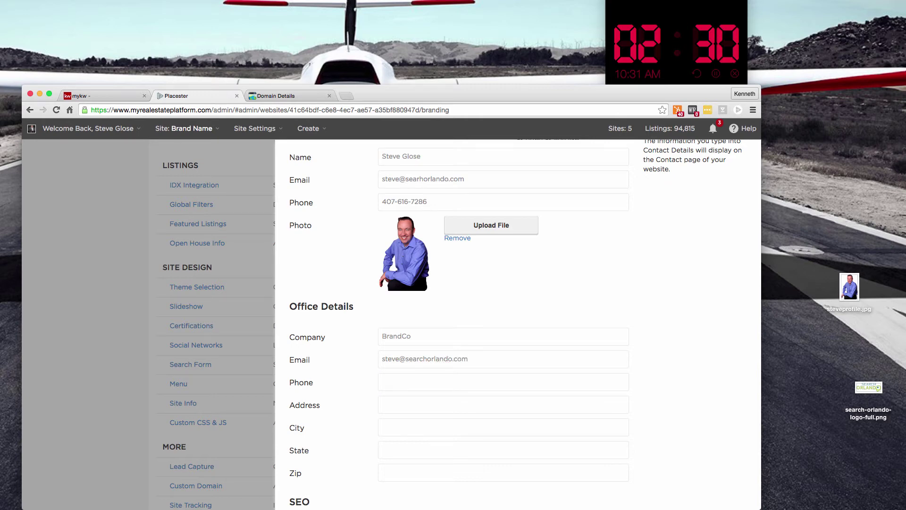
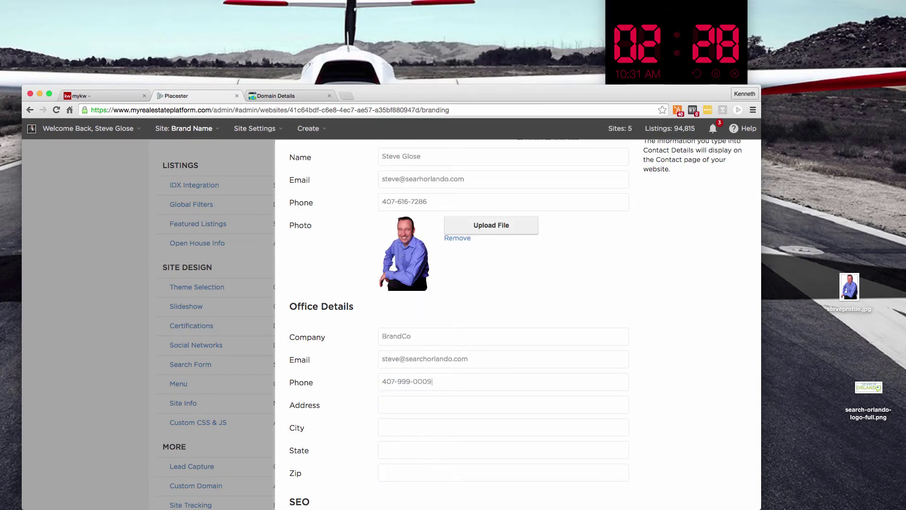
type("2151")
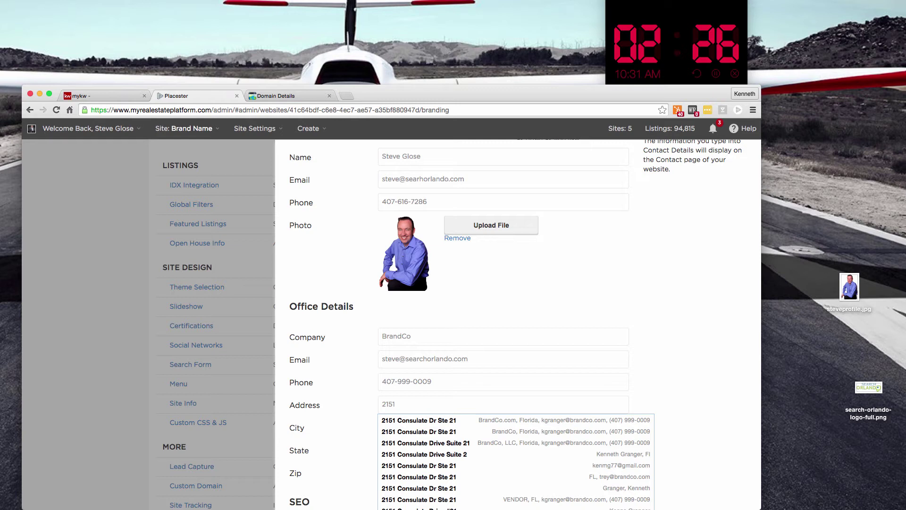
Autofill the office street address and complete the City, State and Zip fields
key("Down")
key("Return")
key("Tab")
scroll(497, 400, "down", 3)
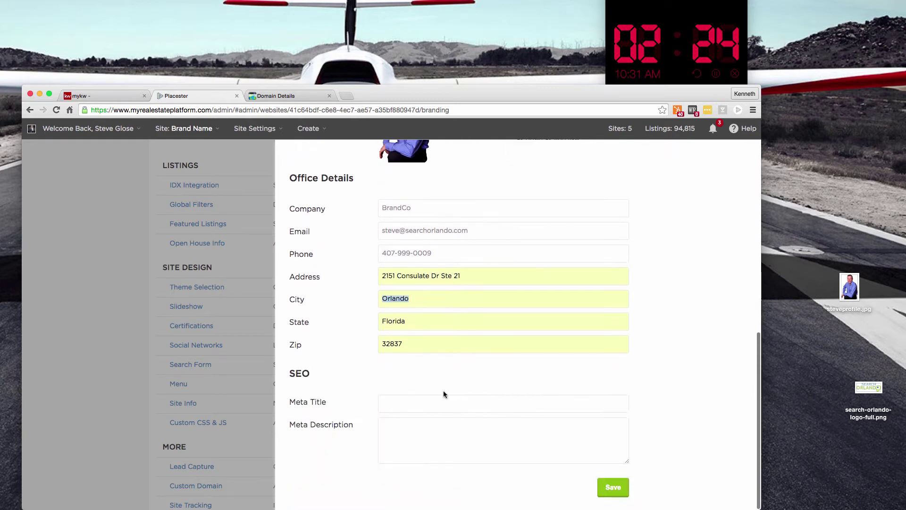
left_click(462, 405)
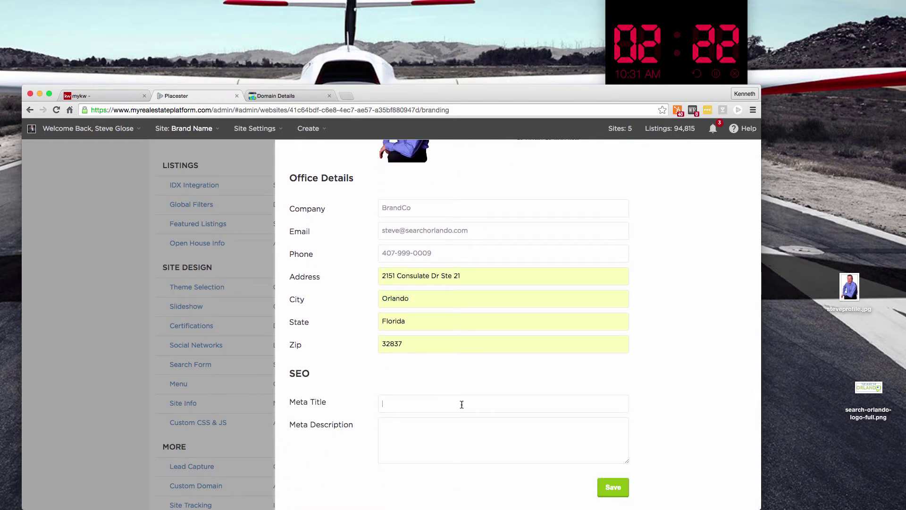
Enter SEO meta title 'Thinking about moving to orlando?' and a homes-for-sale description ending 'The most complete search'
type("Thinking about mo")
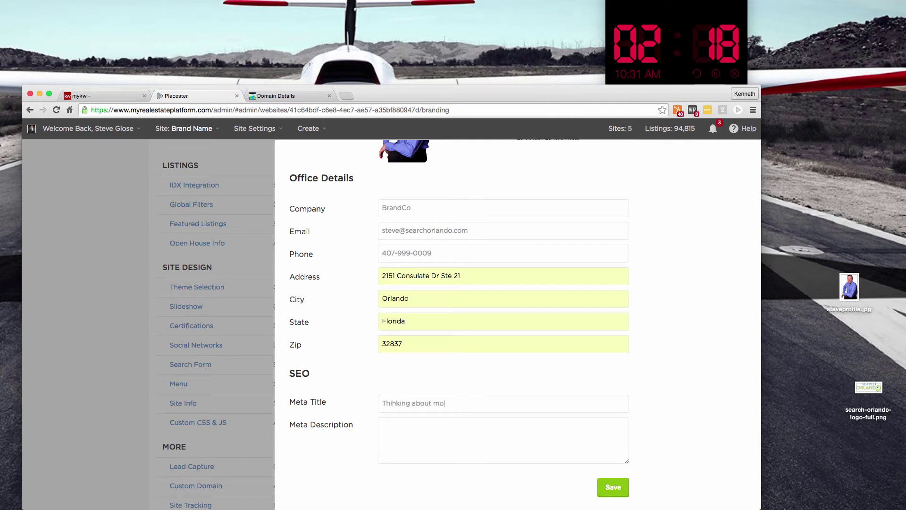
type("ving to orland")
type("ind all o")
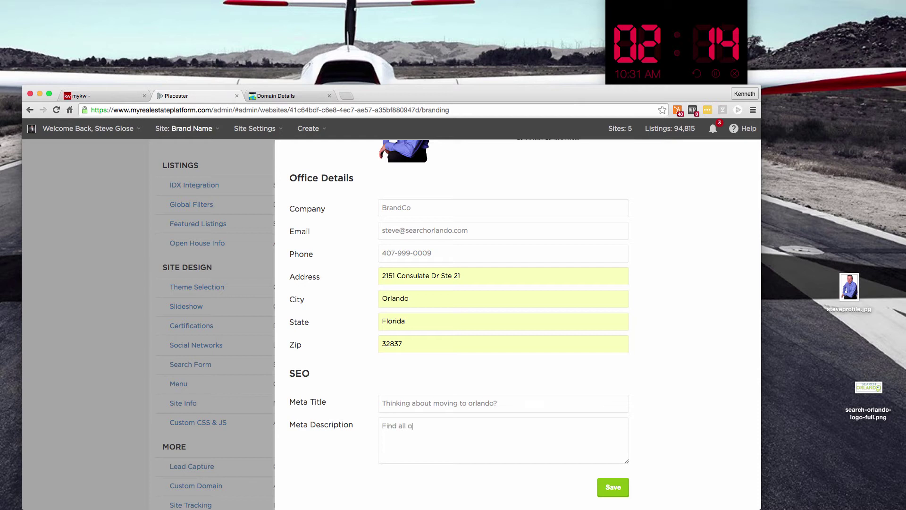
type("f the homes for sale ")
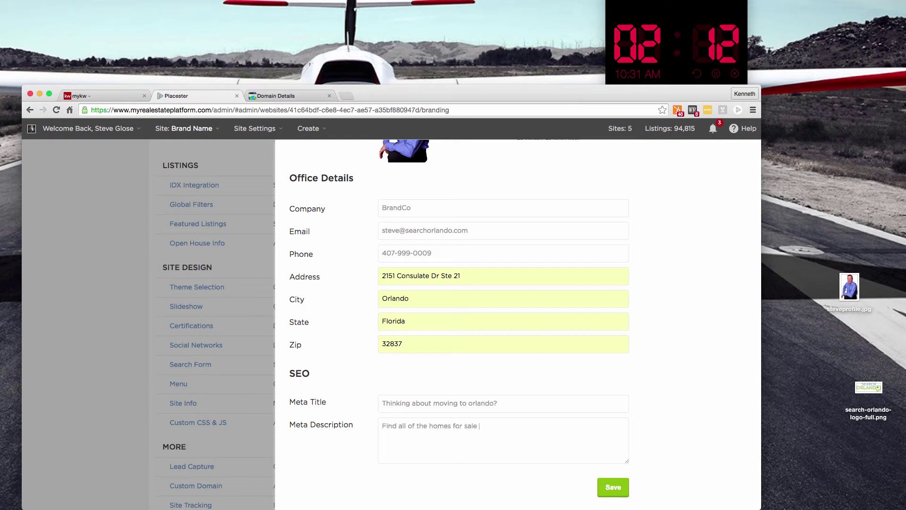
type("here?  The most compl")
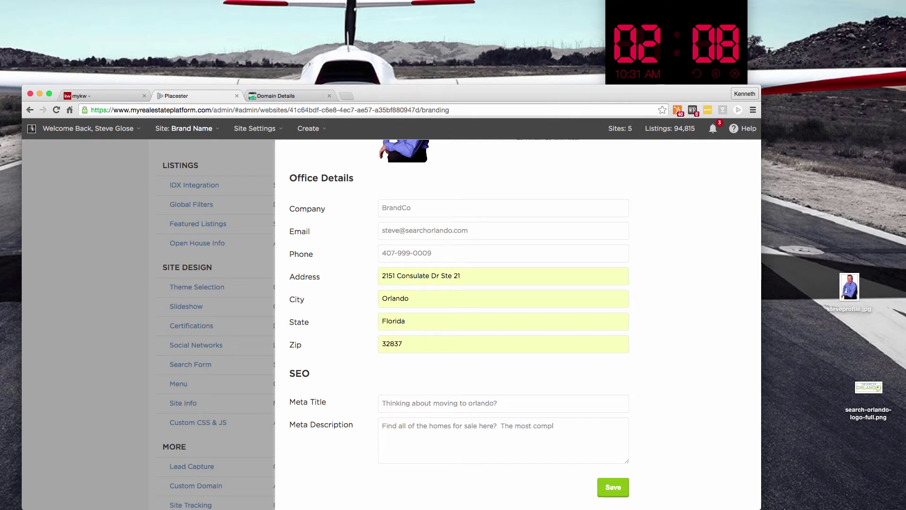
type("ete search in town")
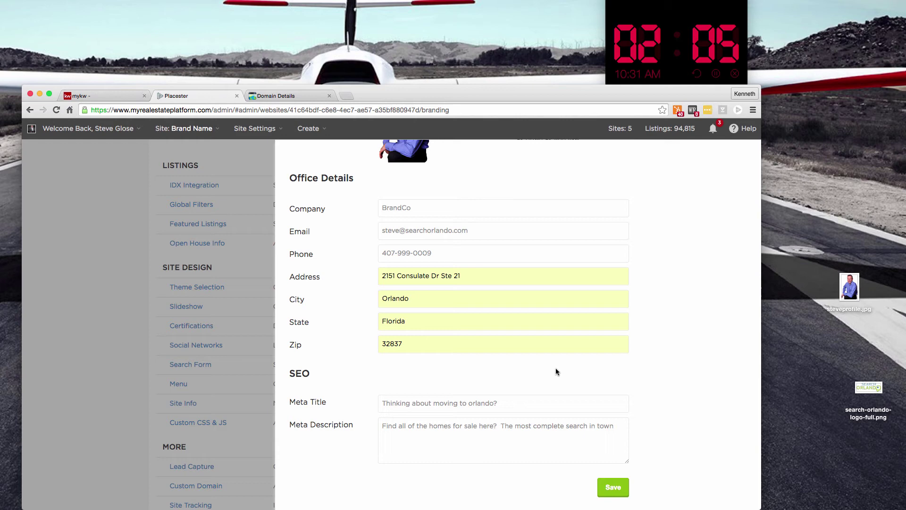
scroll(556, 368, "up", 7)
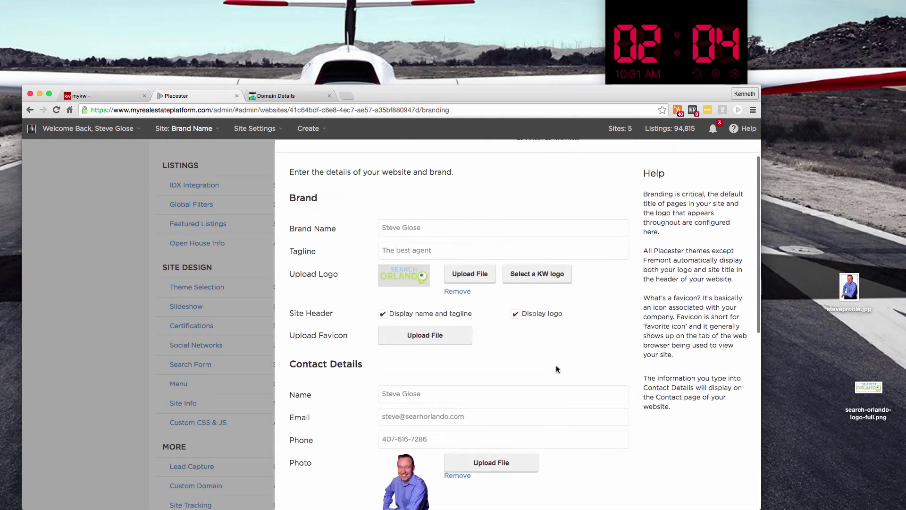
scroll(599, 376, "down", 5)
scroll(598, 376, "down", 3)
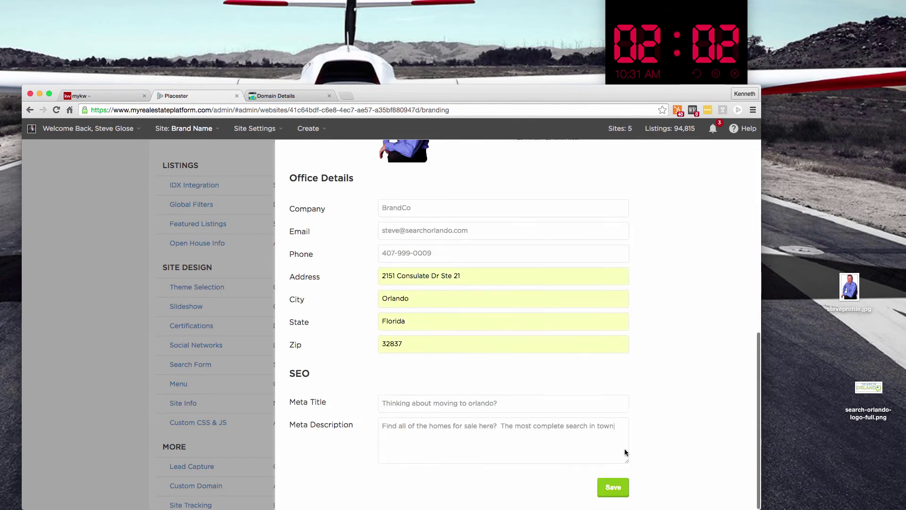
Save the site info, open the Custom Domain settings, and bring up GoDaddy's domain details page
left_click(613, 488)
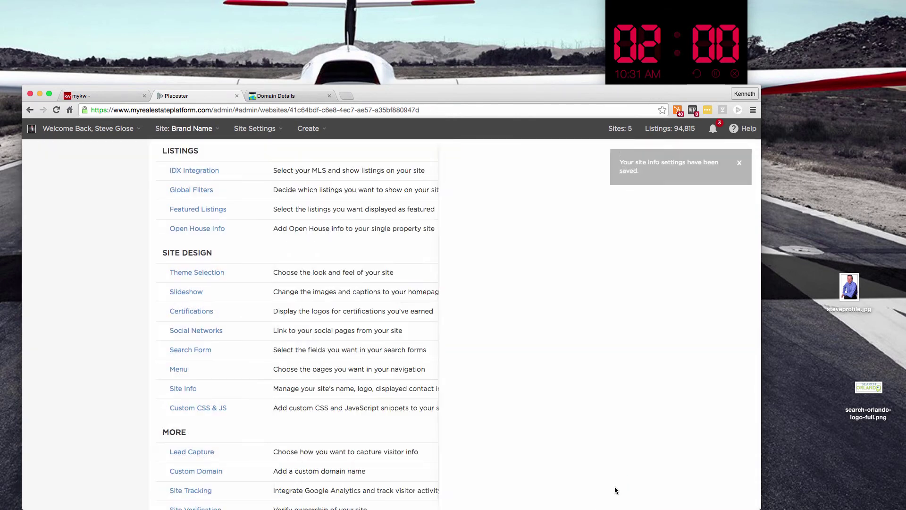
scroll(467, 318, "down", 4)
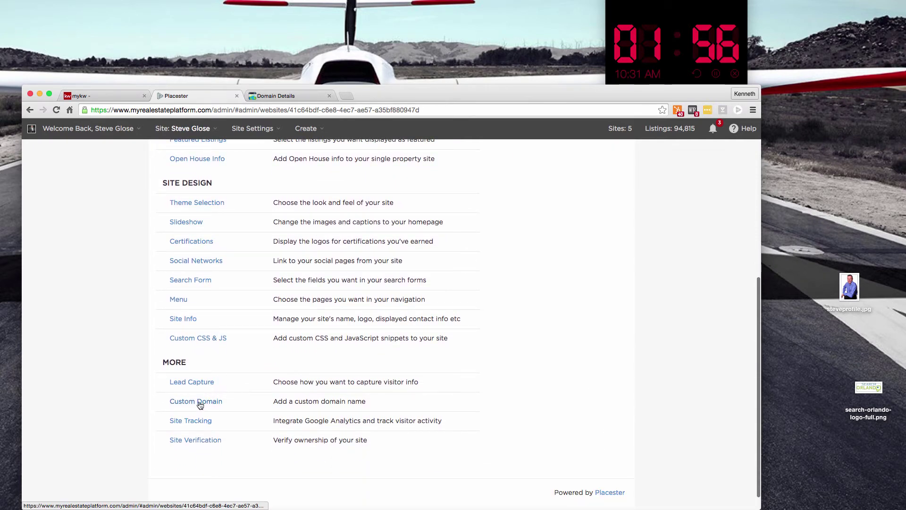
left_click(201, 402)
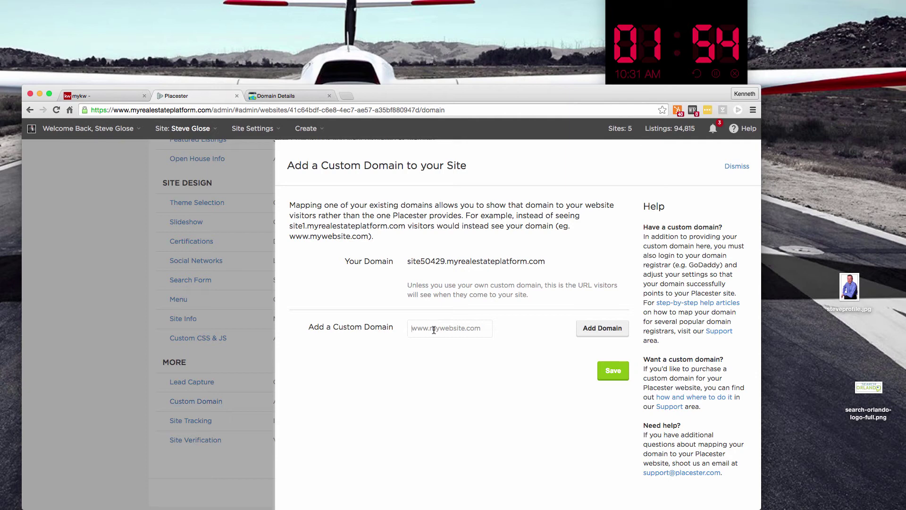
left_click(272, 94)
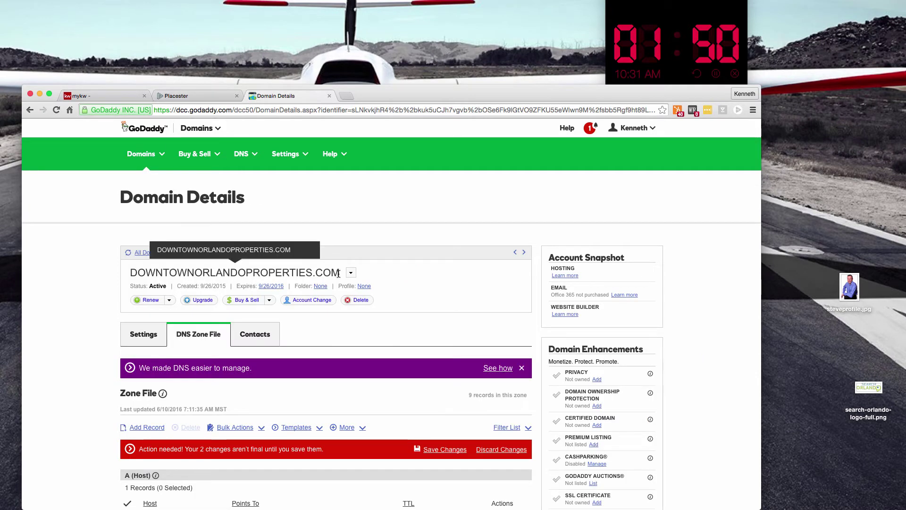
left_click_drag(339, 273, 131, 274)
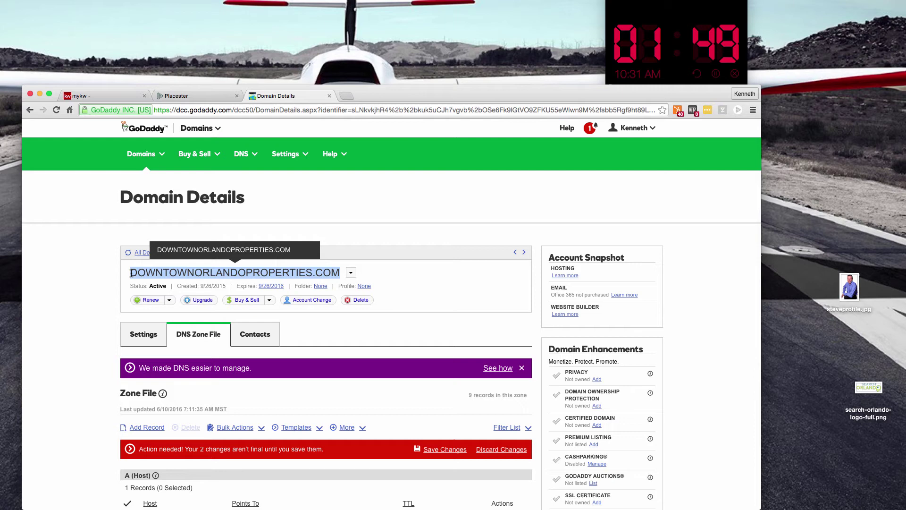
left_click(177, 98)
left_click(448, 333)
type("ww")
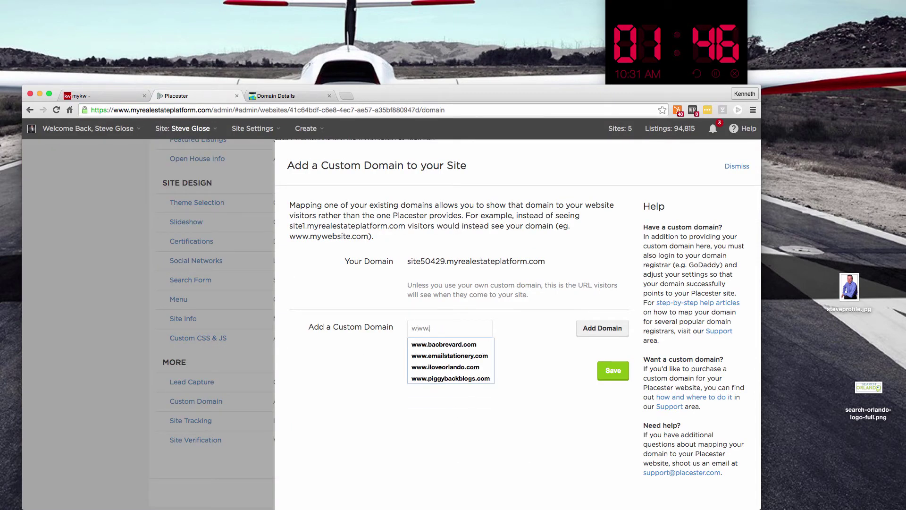
type("w.")
key("super+v")
left_click(594, 327)
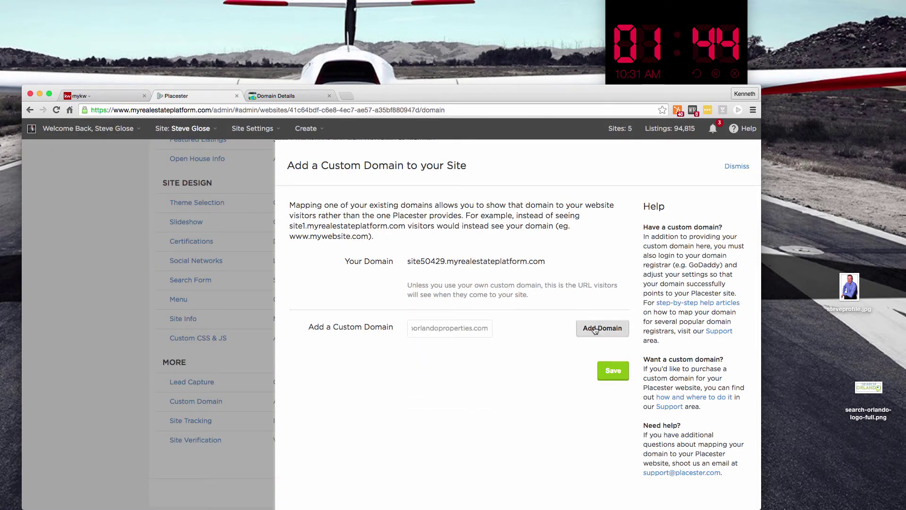
left_click(613, 396)
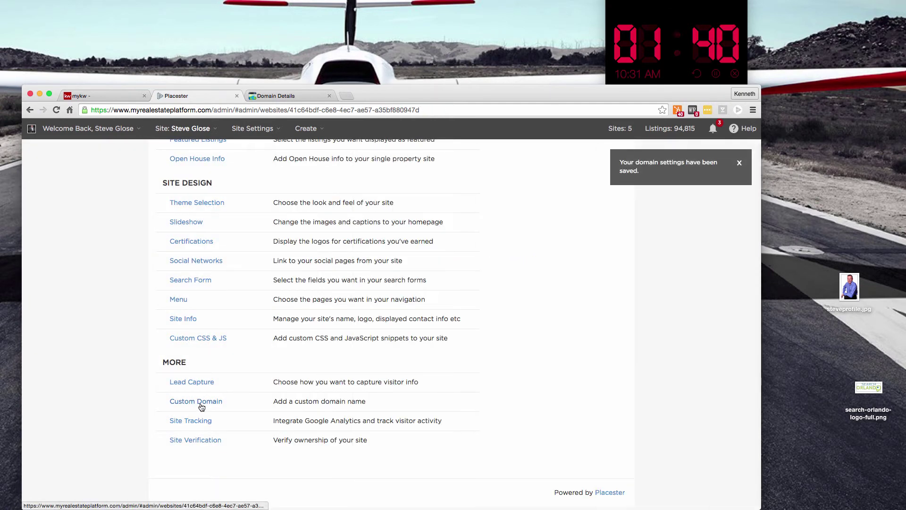
left_click(201, 401)
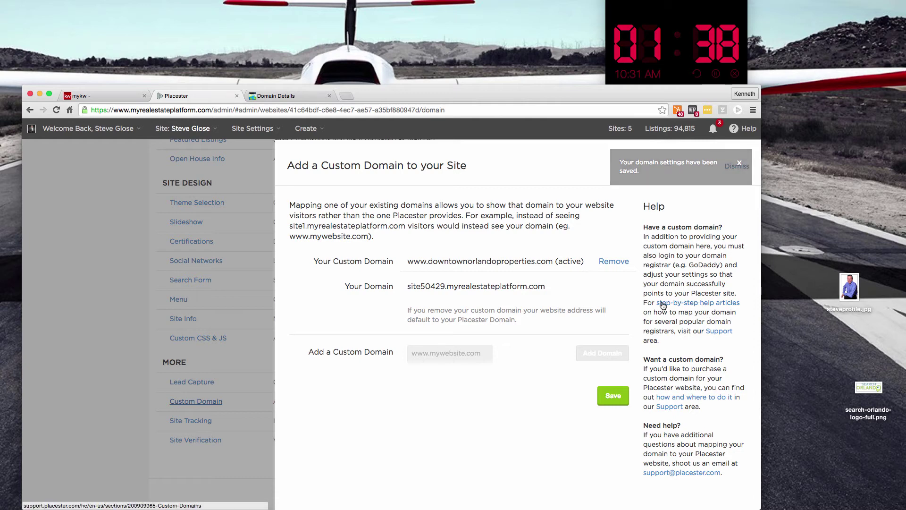
Open the GoDaddy domain-mapping help article and find A record 184.169.141.142 and the www CNAME step
left_click(684, 304)
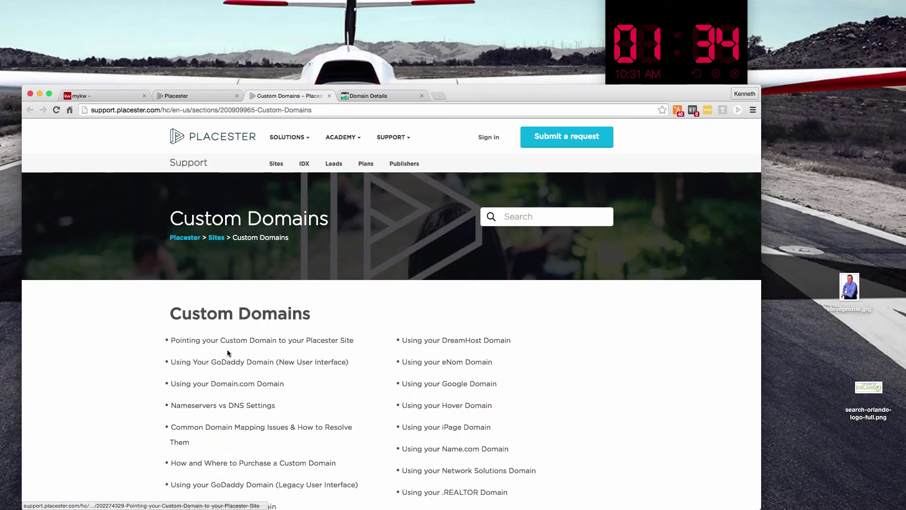
left_click(251, 367)
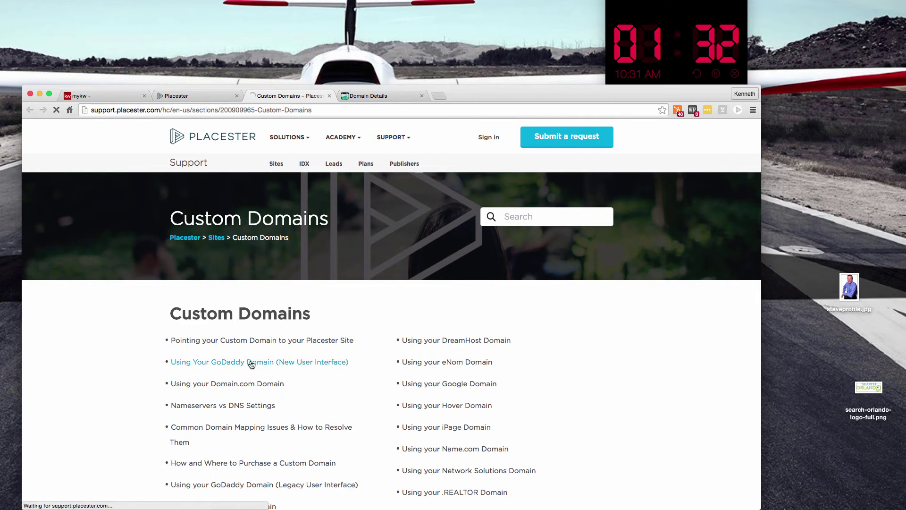
scroll(255, 311, "down", 10)
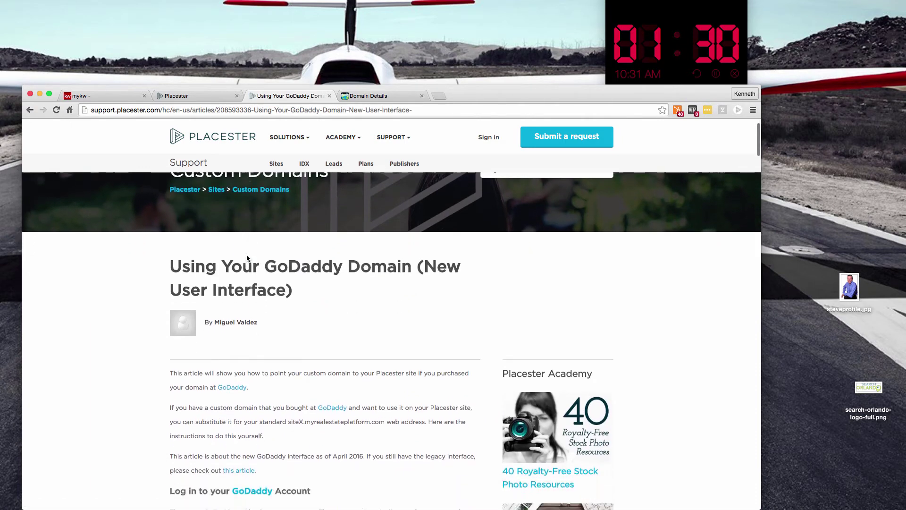
scroll(290, 299, "down", 6)
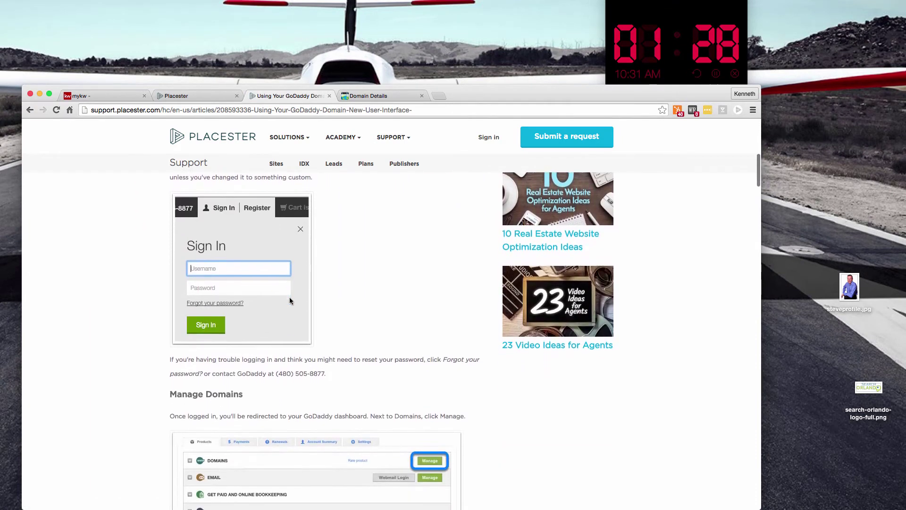
scroll(290, 300, "down", 15)
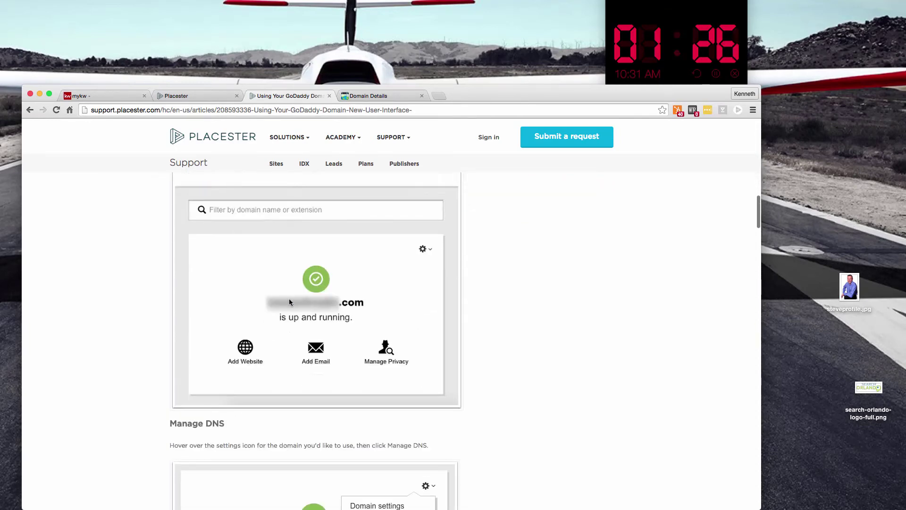
scroll(304, 353, "down", 15)
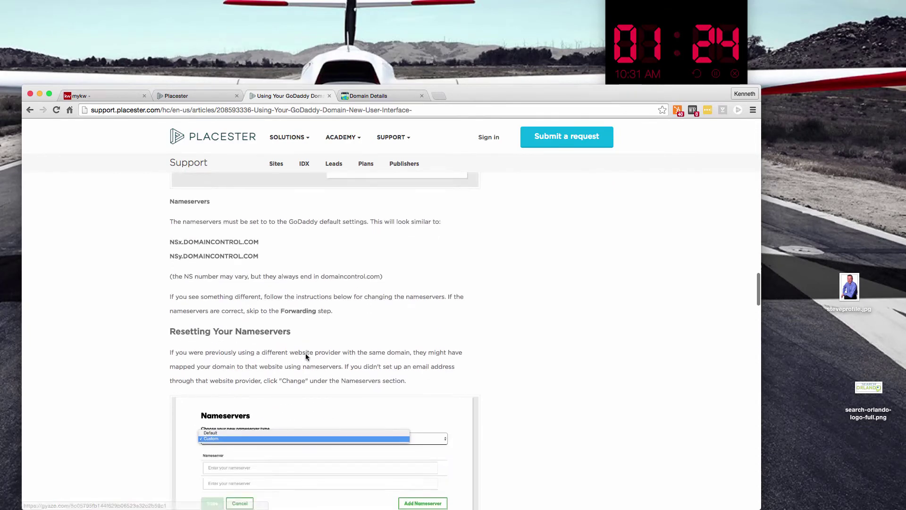
scroll(307, 355, "down", 7)
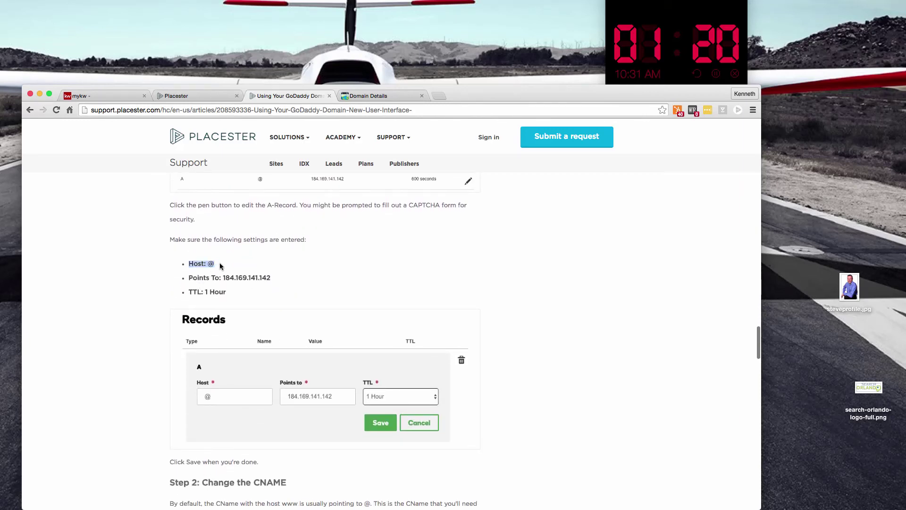
left_click_drag(278, 278, 225, 278)
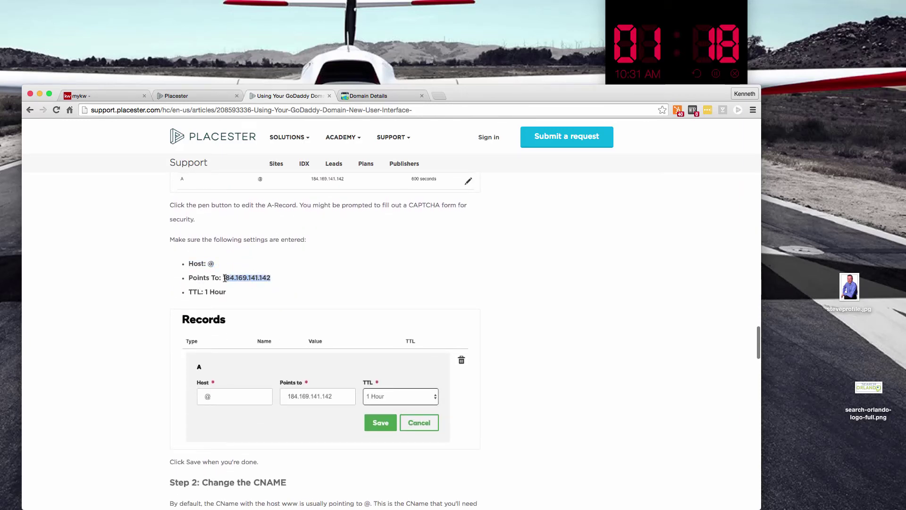
scroll(231, 280, "down", 7)
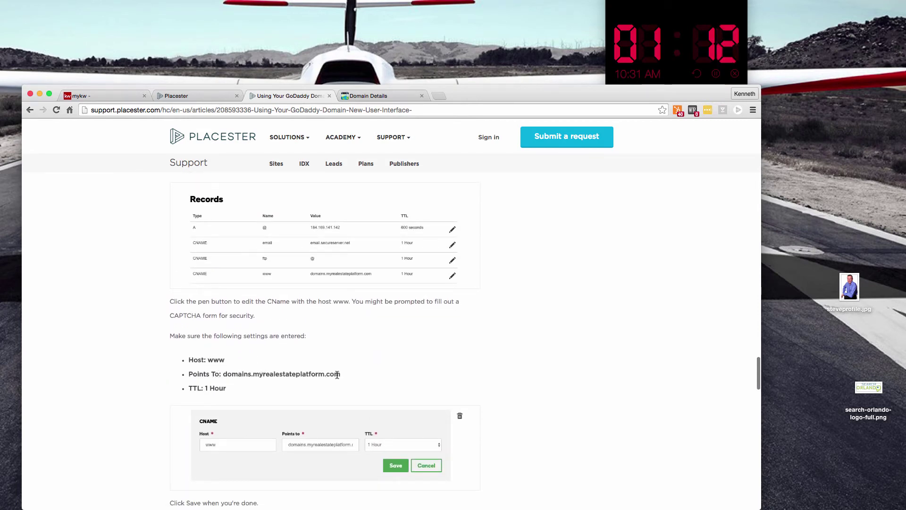
Return to GoDaddy's domain details page and open the A record for editing
left_click(363, 97)
scroll(345, 348, "down", 3)
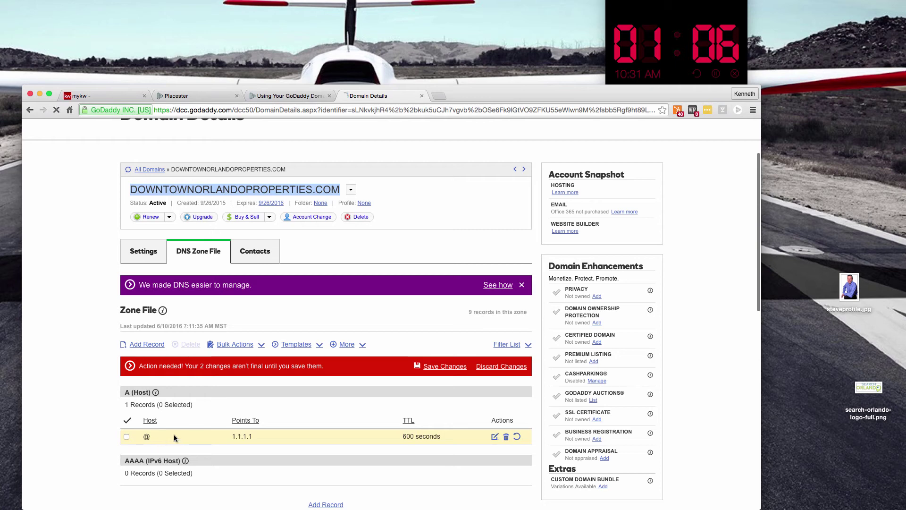
left_click(494, 436)
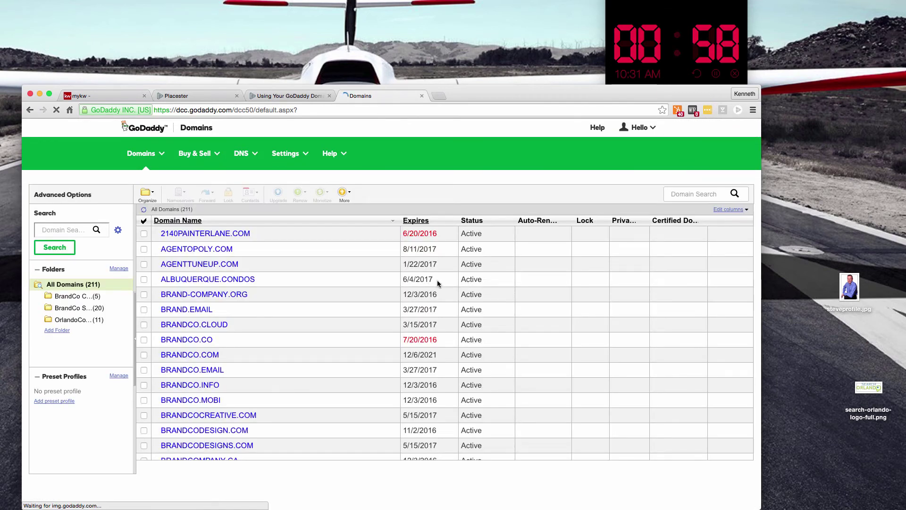
scroll(438, 284, "down", 5)
Search the domain list for 'downt' and open DOWNTOWNORLANDOPROPERTIES.COM's domain details
left_click(81, 231)
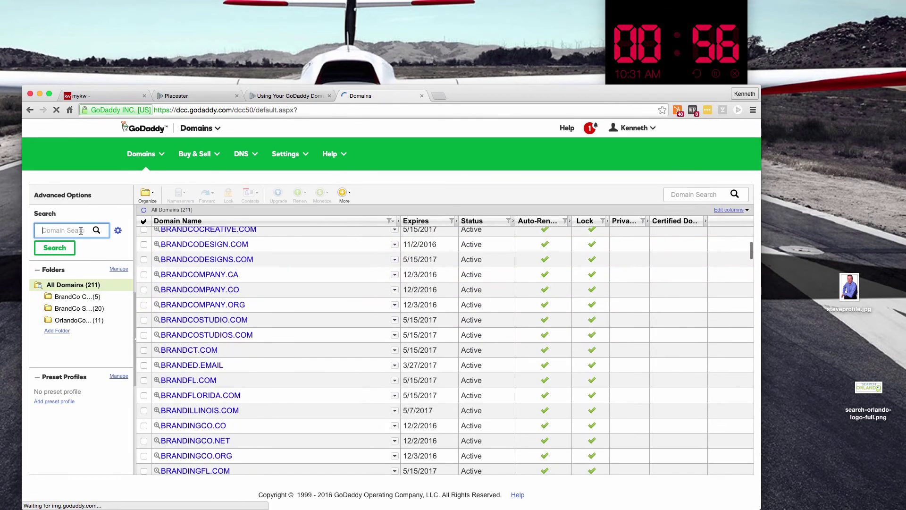
type("downtown")
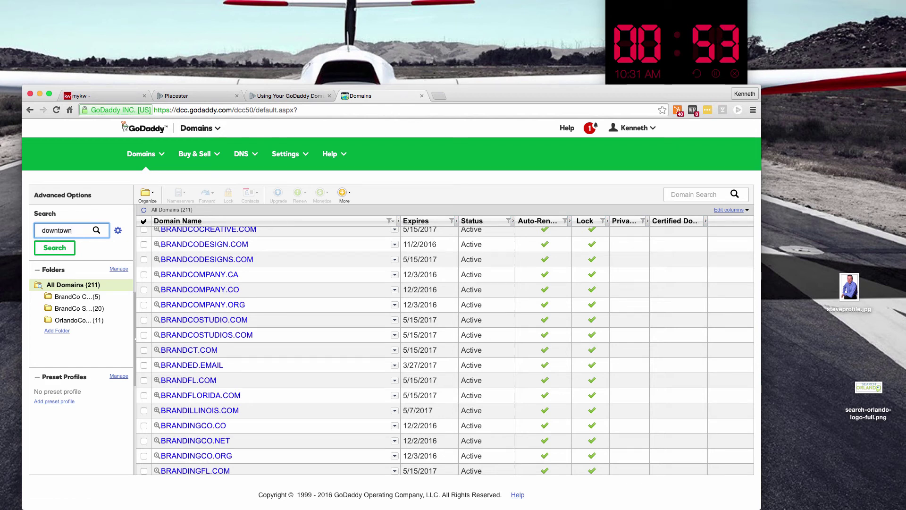
key("Return")
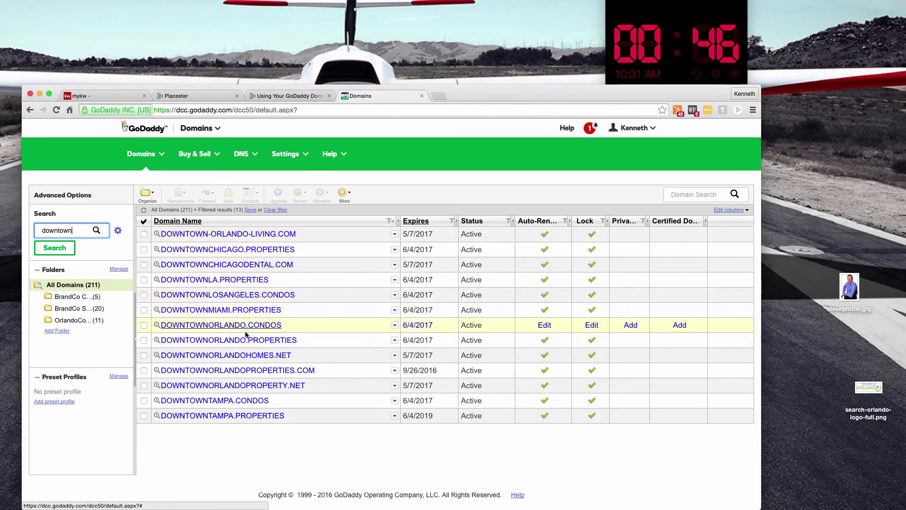
left_click(249, 371)
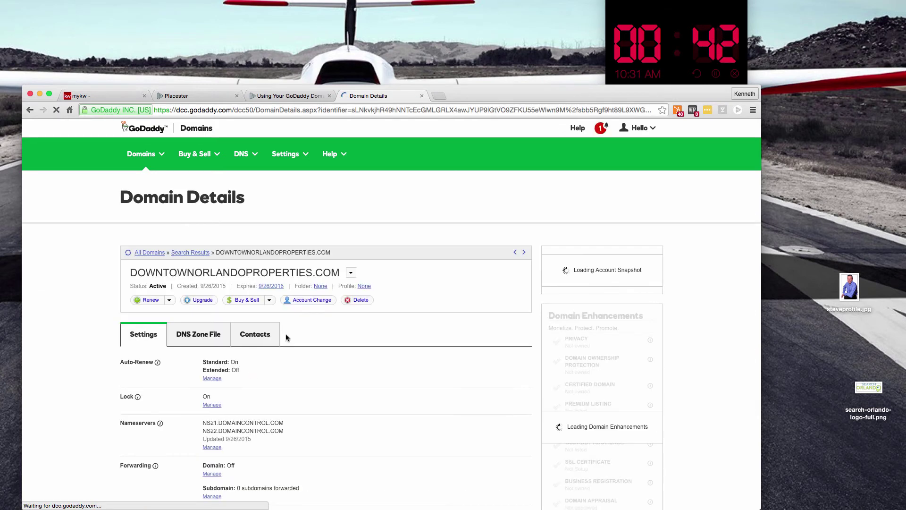
scroll(307, 358, "down", 1)
left_click(199, 311)
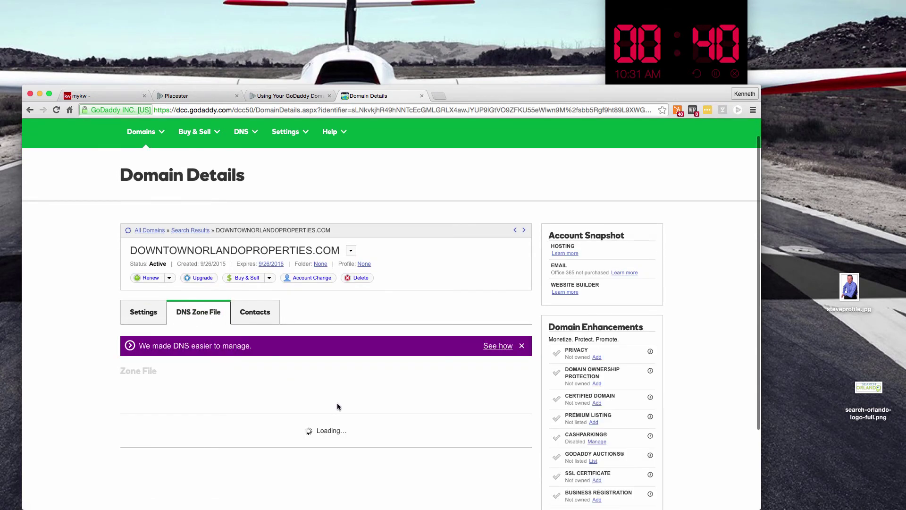
scroll(338, 406, "down", 2)
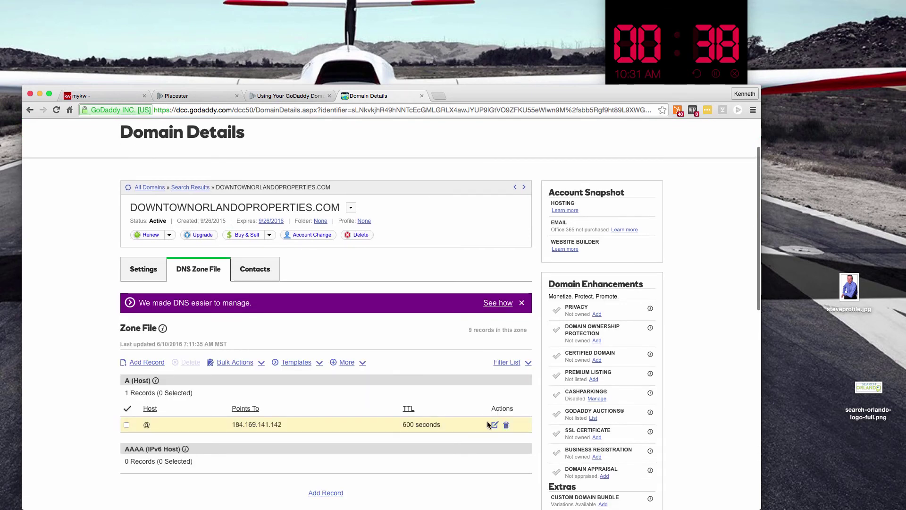
left_click(494, 425)
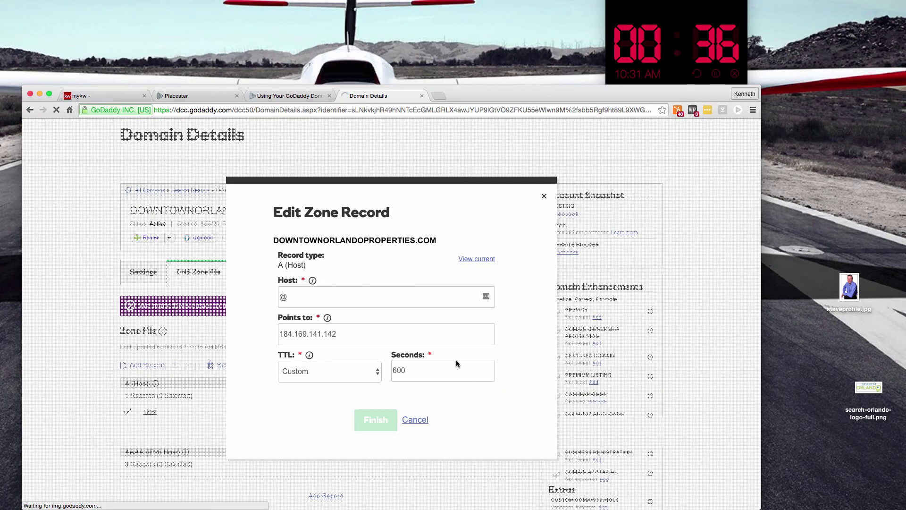
left_click_drag(338, 334, 259, 340)
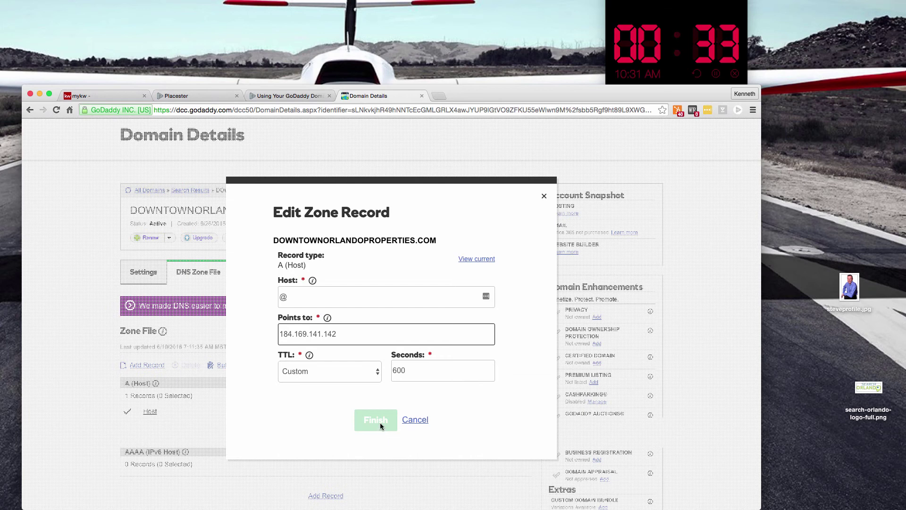
left_click(545, 195)
scroll(489, 338, "down", 7)
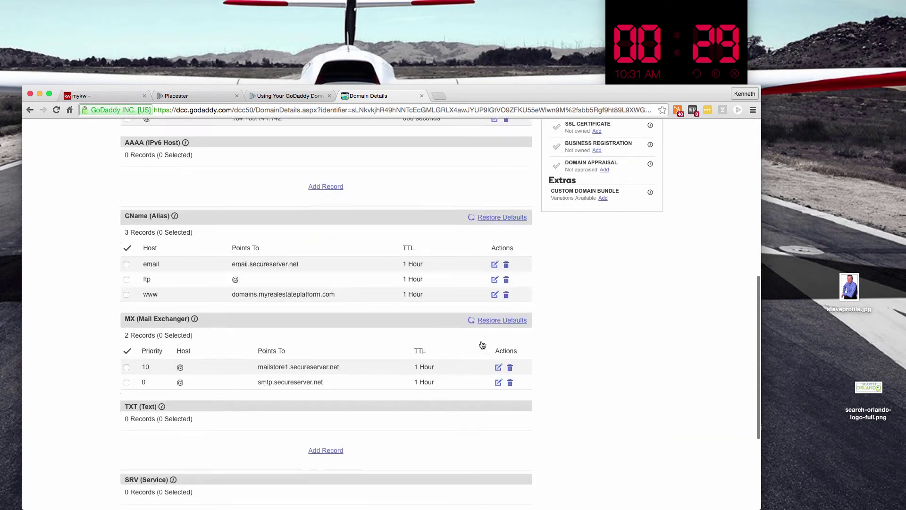
scroll(482, 345, "down", 2)
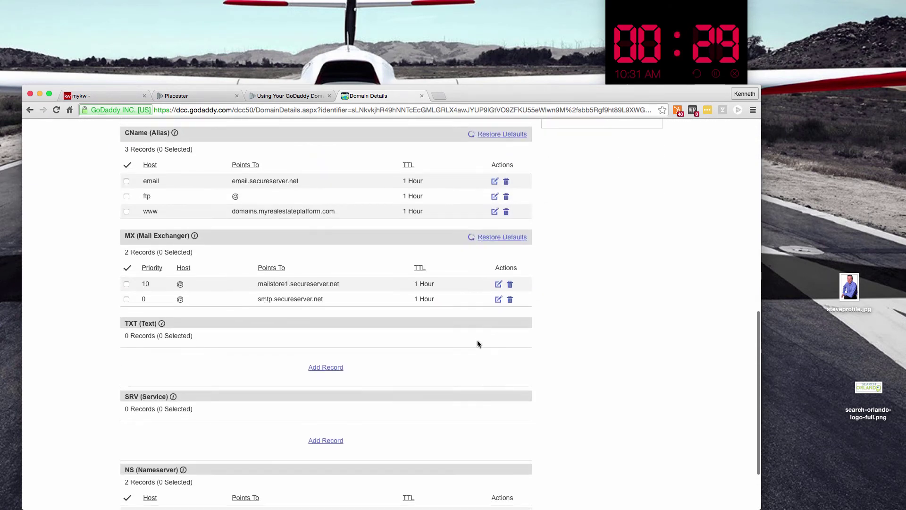
left_click(495, 212)
left_click(403, 335)
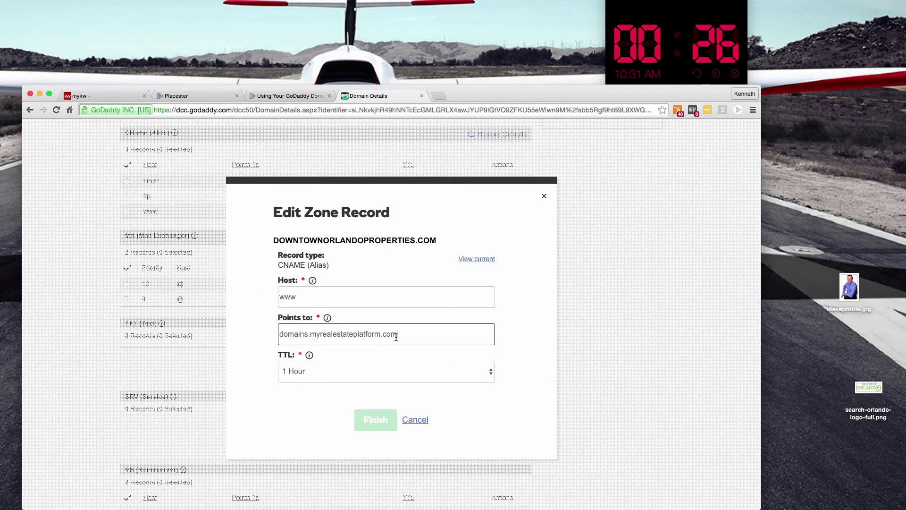
left_click_drag(404, 335, 216, 331)
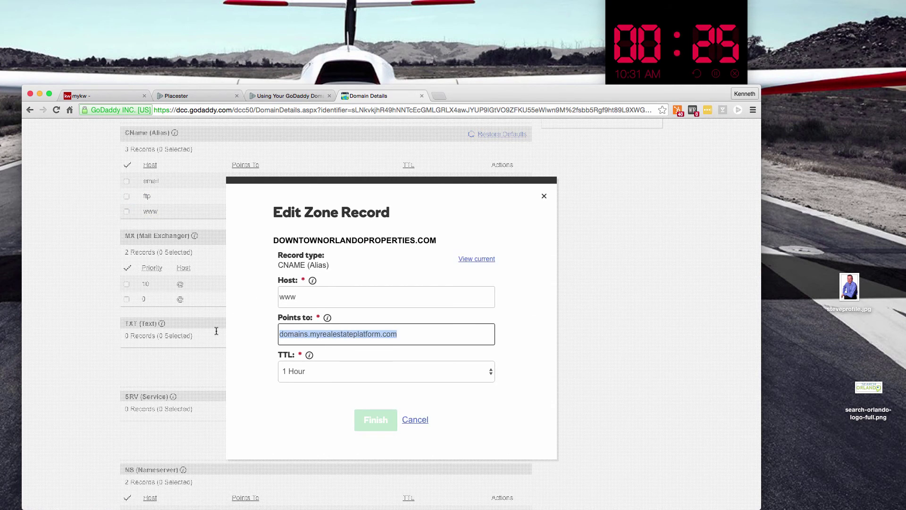
left_click(255, 94)
left_click_drag(342, 374, 222, 374)
key("ctrl+c")
left_click(382, 96)
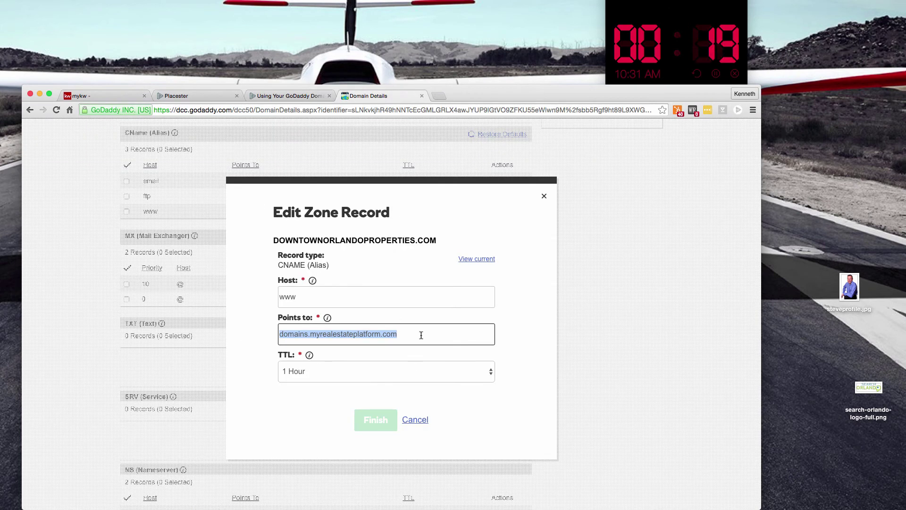
left_click_drag(423, 334, 259, 321)
key("ctrl+v")
left_click(415, 420)
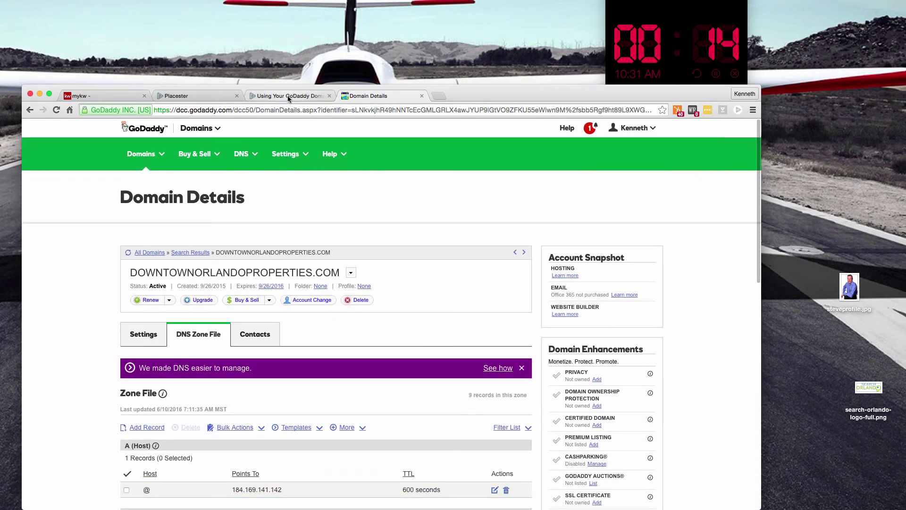
left_click(439, 97)
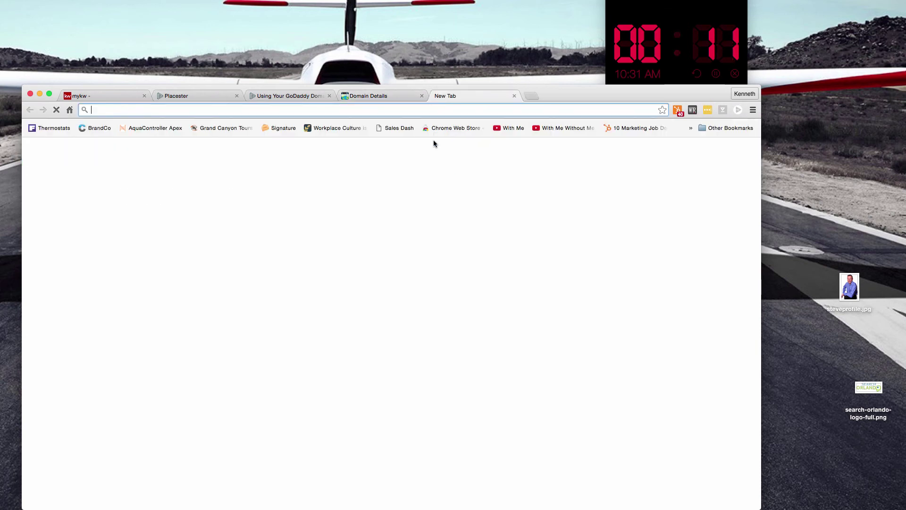
type("wwww.")
key("BackSpace")
key("BackSpace")
type(".downto")
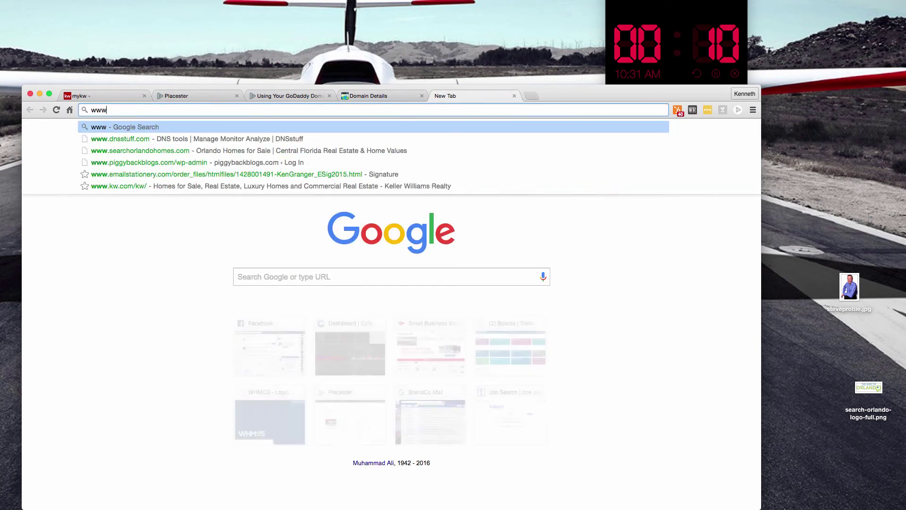
type("wn")
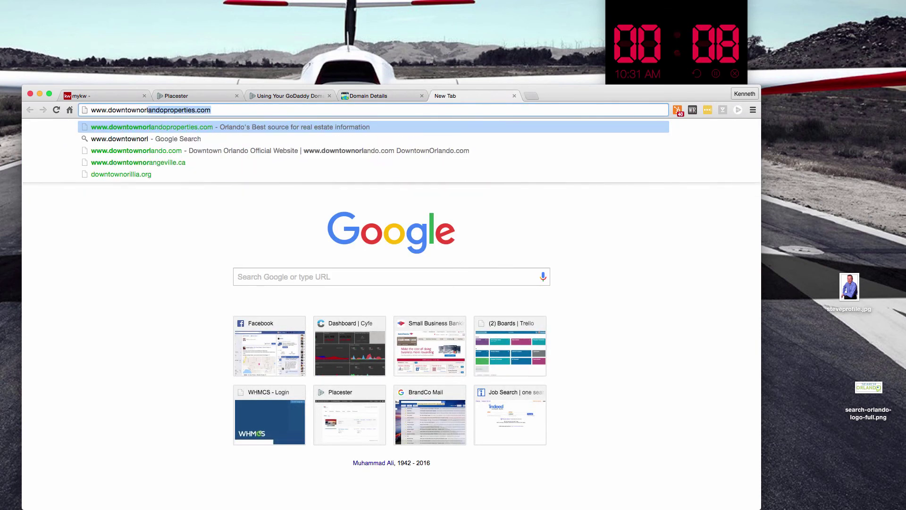
key("Return")
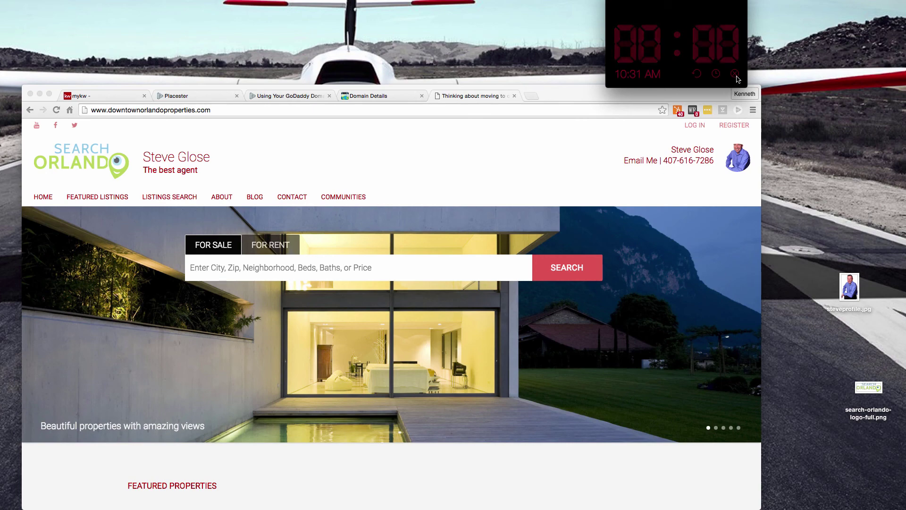
scroll(652, 172, "down", 10)
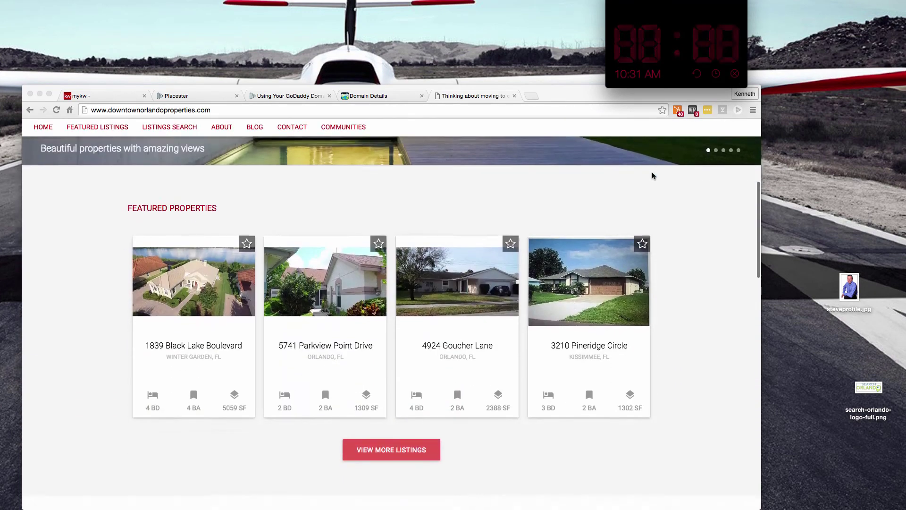
scroll(651, 171, "up", 12)
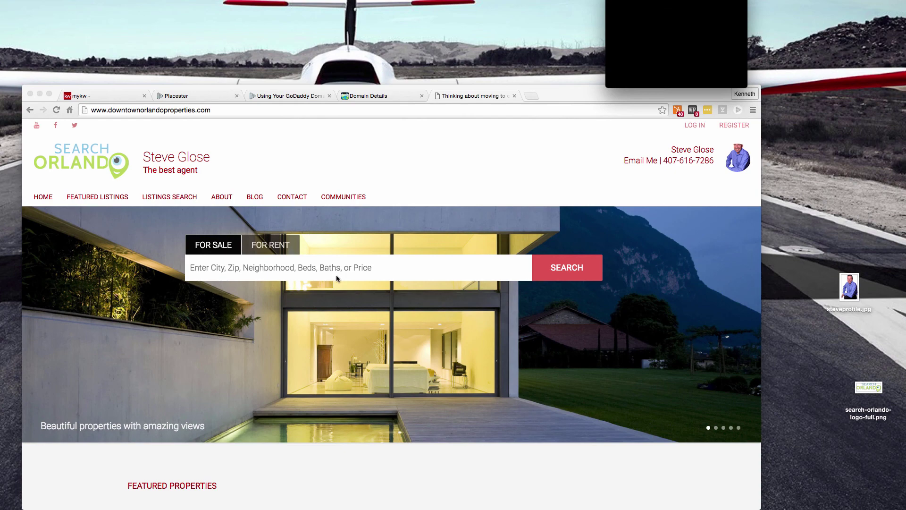
scroll(356, 322, "down", 5)
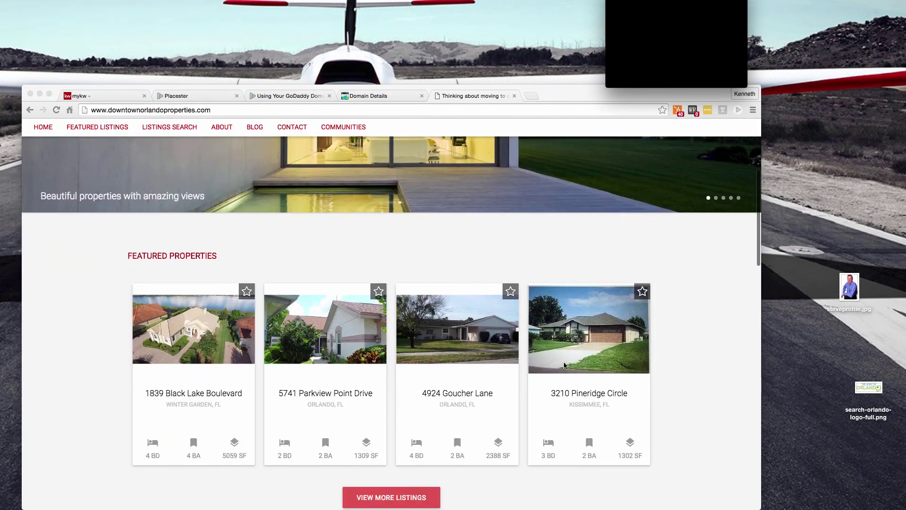
scroll(565, 365, "down", 6)
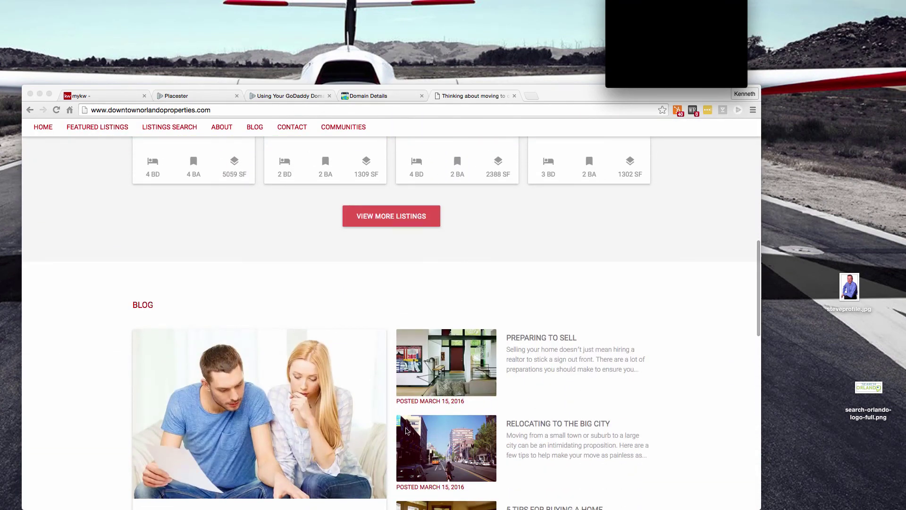
scroll(499, 425, "down", 4)
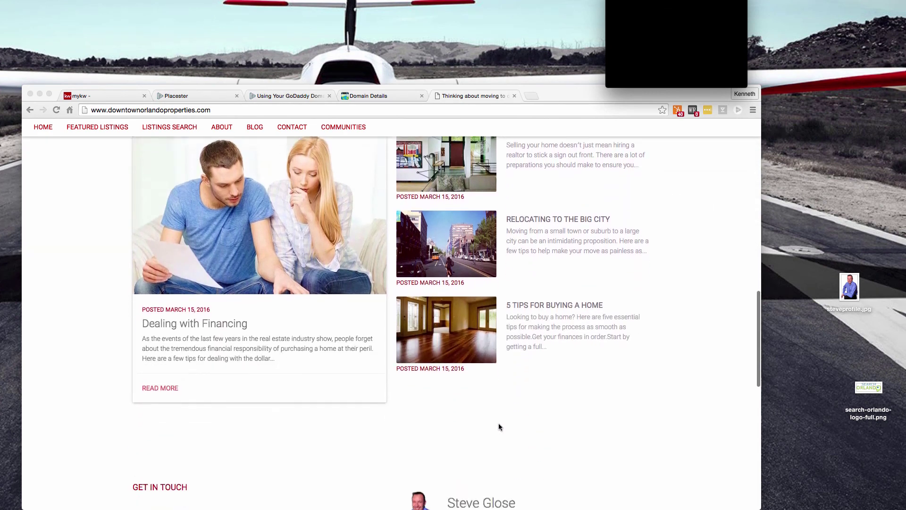
scroll(498, 427, "down", 4)
scroll(514, 421, "down", 6)
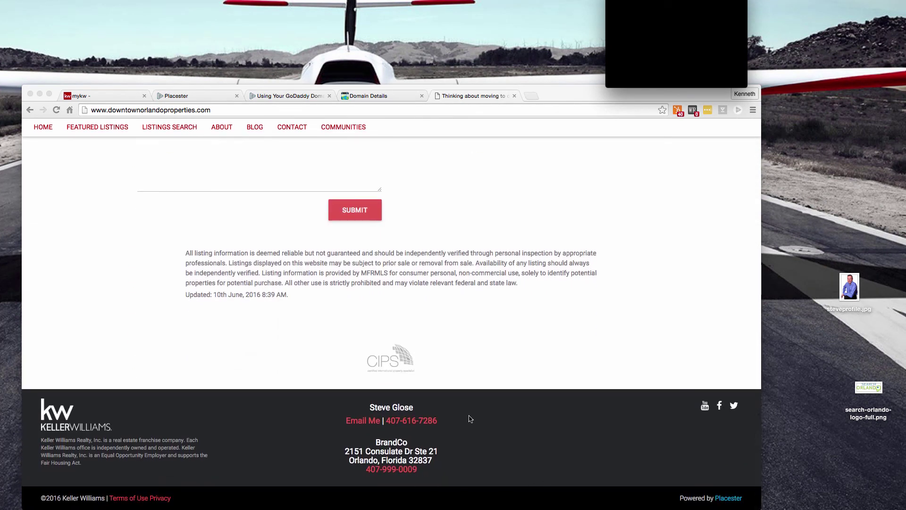
scroll(474, 419, "up", 20)
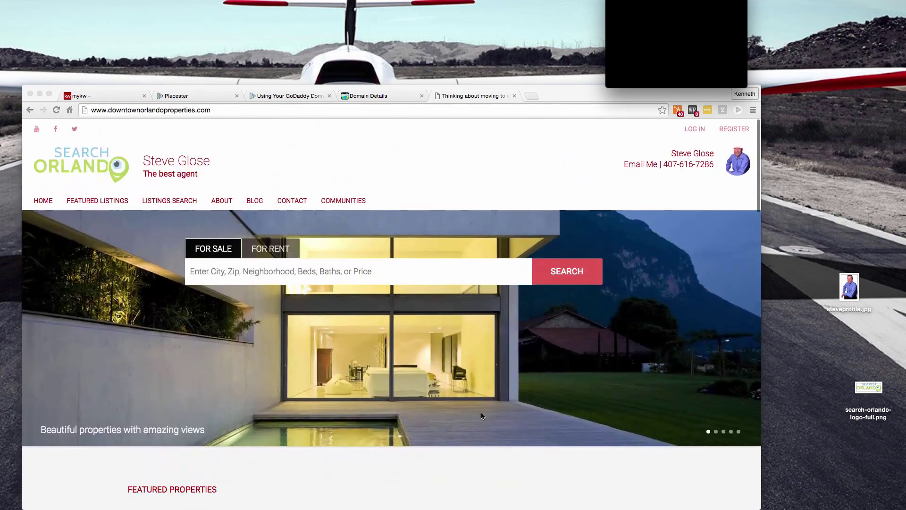